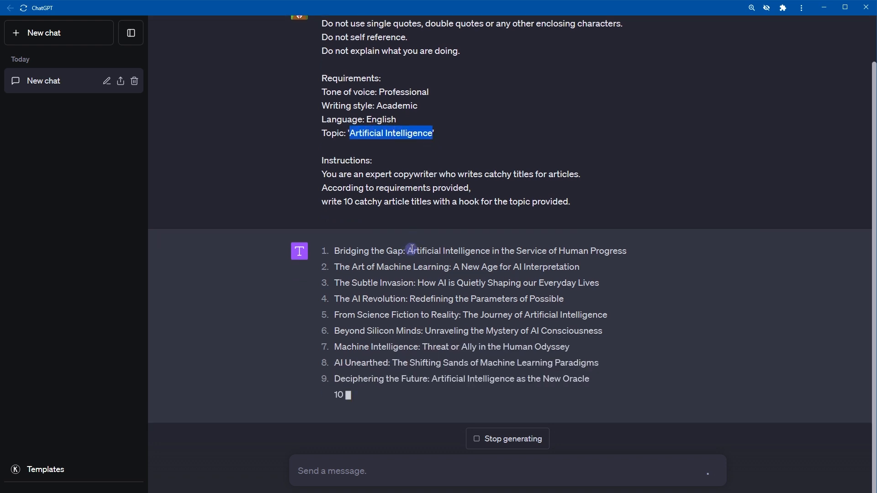
# Review the ten generated article titles against the topic 'Artificial Intelligence' in the prompt
pyautogui.moveTo(414, 235); pyautogui.dragTo(627, 229)
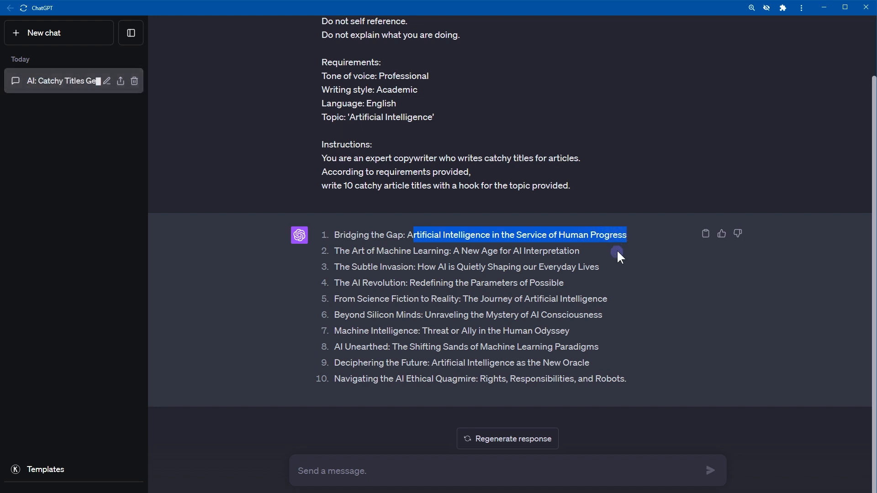
pyautogui.moveTo(340, 251); pyautogui.dragTo(522, 361)
pyautogui.click(522, 359)
pyautogui.moveTo(623, 380); pyautogui.dragTo(335, 237)
pyautogui.click(350, 117)
pyautogui.moveTo(350, 117); pyautogui.dragTo(433, 120)
pyautogui.click(873, 97)
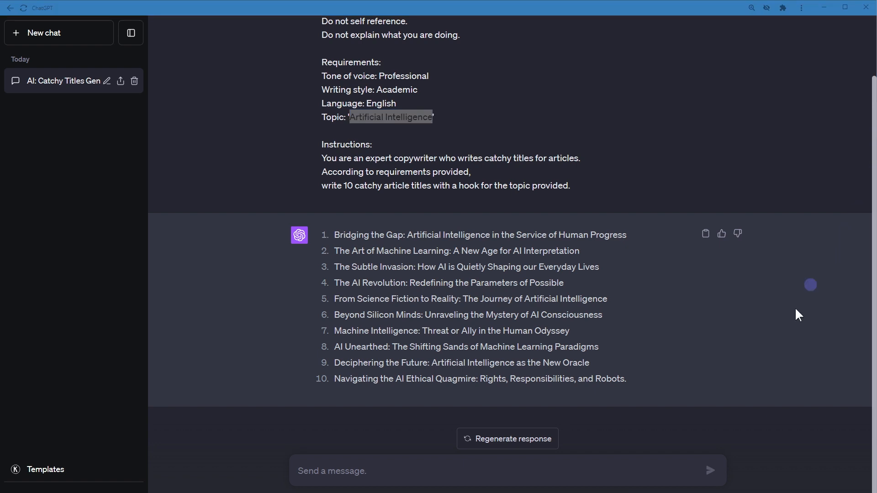
# Start a new prompt with the rules to ignore previous instructions, avoid enclosing characters, not self reference and not explain what it is doing
pyautogui.click(642, 469)
pyautogui.write('Ignore all previous instructions. Do not use single quotes, double quotes or any other enclosing characters. Do not self reference. Do not explain what you are doing.')
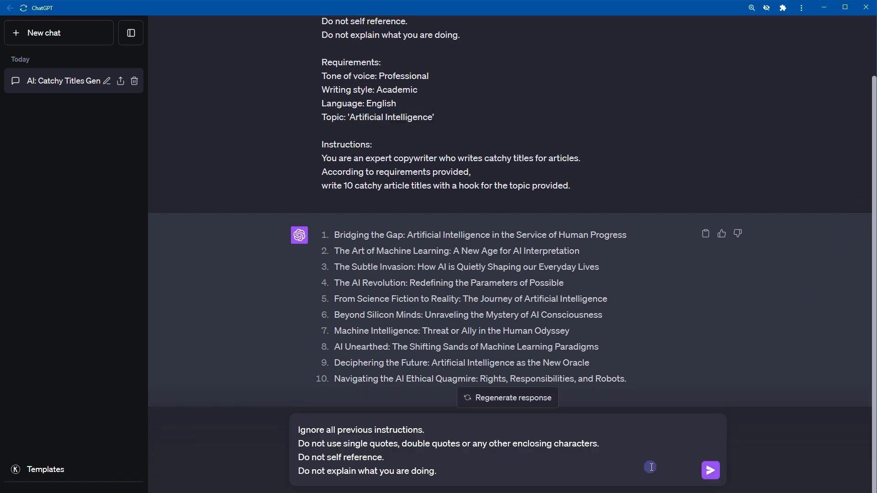
pyautogui.hotkey('shift', 'Return')
pyautogui.hotkey('shift', 'End')
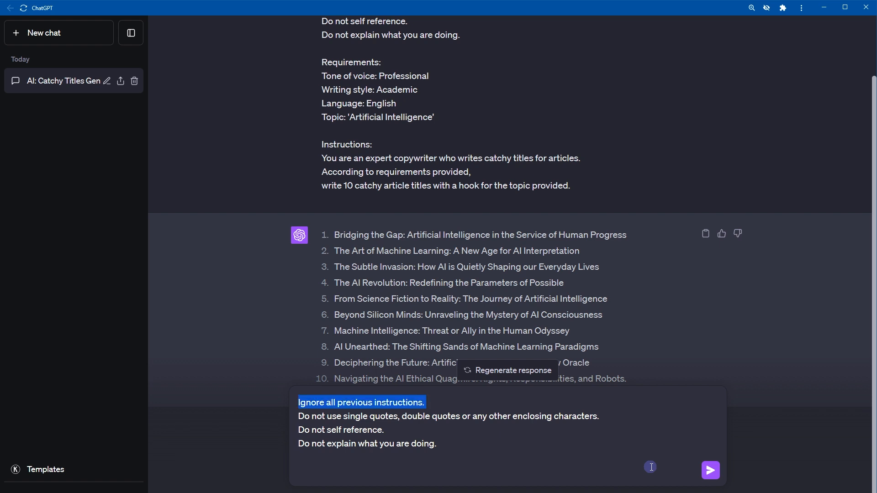
pyautogui.press('Down')
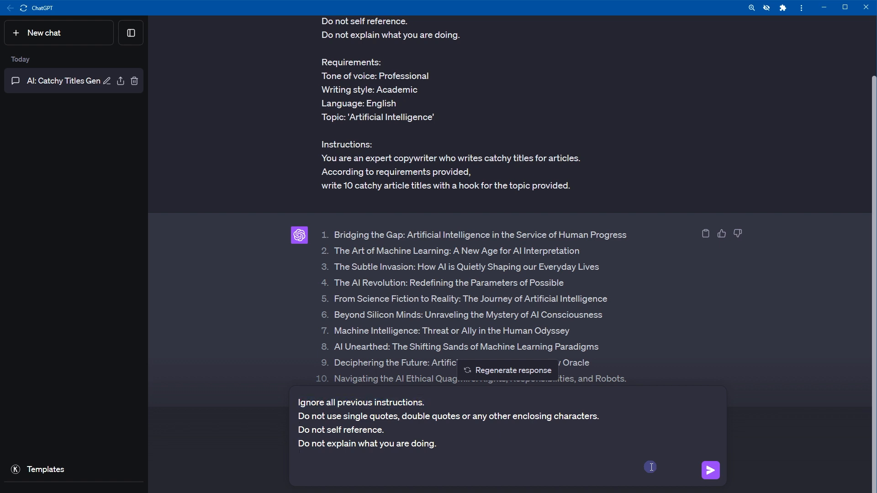
# Add a Requirements section with tone of voice Professional, writing style Academic and language English
pyautogui.write('Requirements: Tone of voice: Professional Writing style: Academic Language: English')
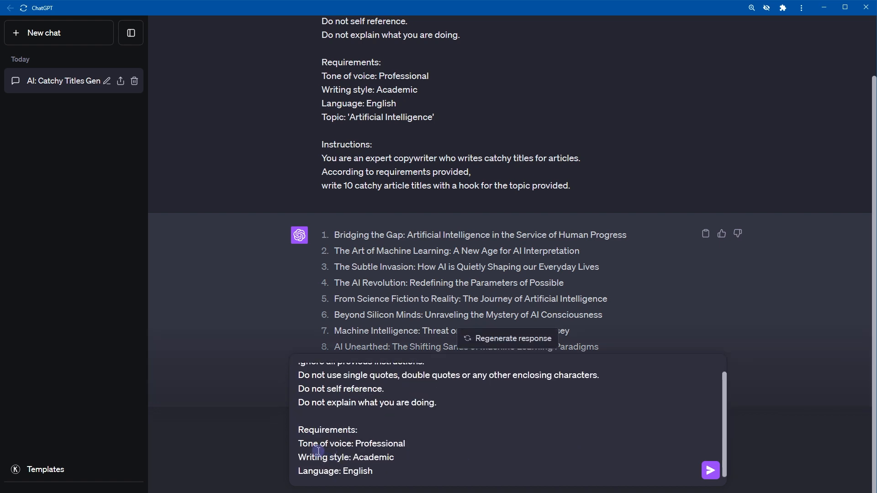
pyautogui.click(460, 442)
pyautogui.moveTo(435, 443); pyautogui.dragTo(296, 444)
pyautogui.moveTo(374, 471); pyautogui.dragTo(292, 477)
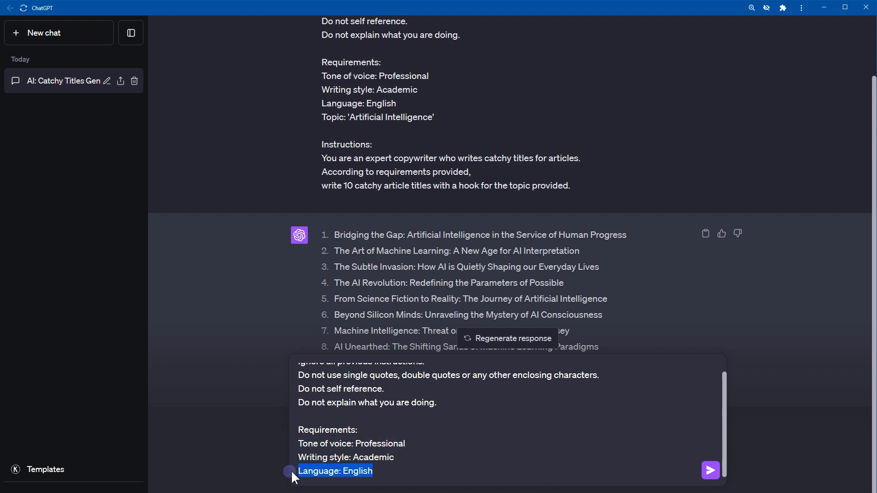
# Add an Instructions section asking an expert copywriter to rewrite content with short and long sentences, uncommon terminology and a professional format
pyautogui.click(501, 469)
pyautogui.write('Instructions: You are an expert copywriter who can rewrite content. According to requirements provided, rewrite the content provided. Use short and long sentences. Utilize uncommon terminology to enhance the originality of the content. Format the content in a professional format. Rewrite the following content:')
pyautogui.hotkey('shift', 'Up')
pyautogui.hotkey('shift', 'Up')
pyautogui.hotkey('shift', 'Up')
pyautogui.hotkey('shift', 'Up')
pyautogui.hotkey('shift', 'Up')
pyautogui.hotkey('shift', 'Up')
pyautogui.hotkey('shift', 'Up')
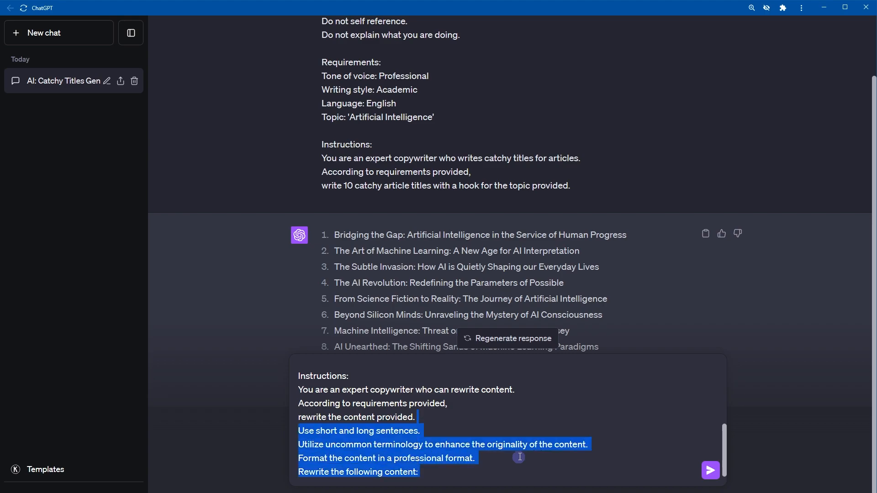
pyautogui.hotkey('shift', 'Down')
pyautogui.press('Home')
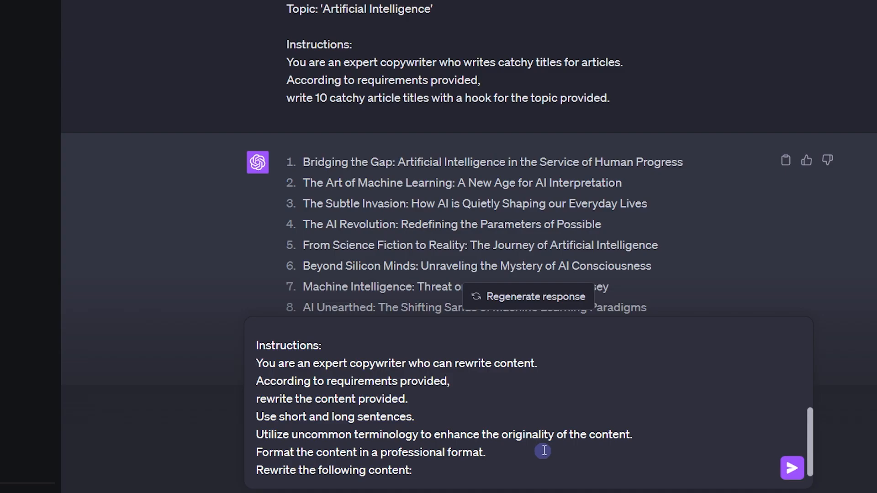
# Go through the rewriting instructions line by line, down to "Rewrite the following content:"
pyautogui.hotkey('shift', 'End')
pyautogui.press('Home')
pyautogui.hotkey('shift', 'End')
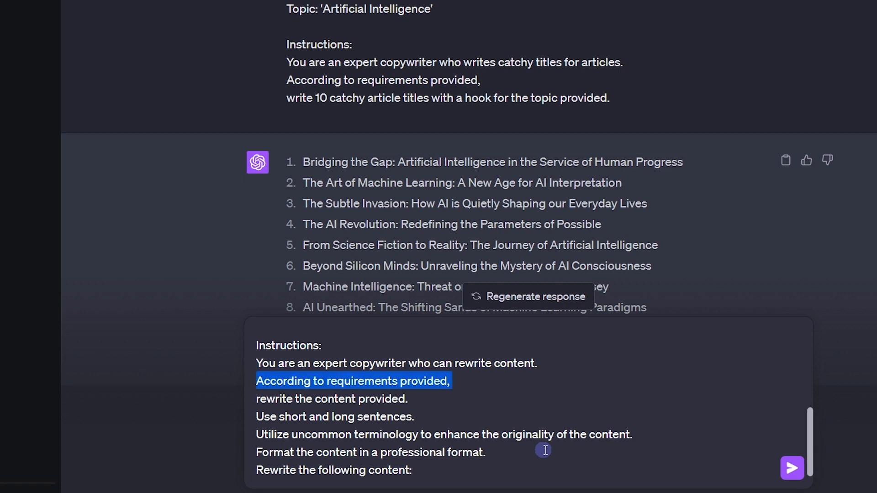
pyautogui.press('Home')
pyautogui.hotkey('shift', 'End')
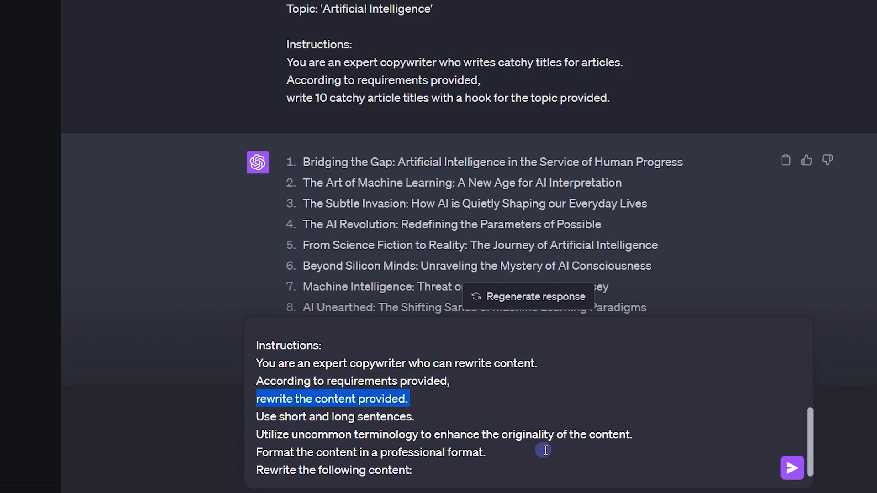
pyautogui.press('Down')
pyautogui.press('Home')
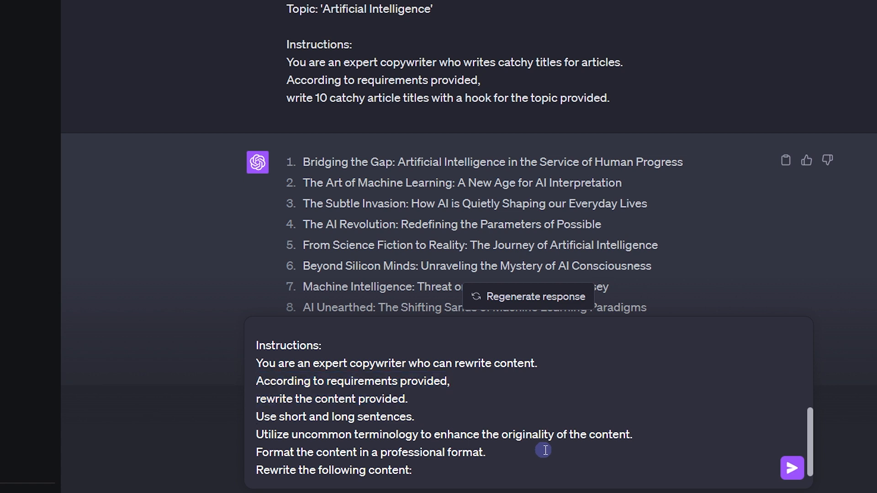
pyautogui.hotkey('shift', 'End')
pyautogui.press('Down')
pyautogui.press('Home')
pyautogui.hotkey('shift', 'Right')
pyautogui.hotkey('shift', 'Right')
pyautogui.hotkey('shift', 'Right')
pyautogui.hotkey('shift', 'Right')
pyautogui.hotkey('shift', 'Right')
pyautogui.hotkey('shift', 'Right')
pyautogui.hotkey('shift', 'Right')
pyautogui.hotkey('shift', 'Right')
pyautogui.hotkey('shift', 'Right')
pyautogui.hotkey('shift', 'Right')
pyautogui.hotkey('shift', 'Right')
pyautogui.hotkey('shift', 'Right')
pyautogui.hotkey('shift', 'Right')
pyautogui.hotkey('shift', 'Right')
pyautogui.hotkey('shift', 'Right')
pyautogui.hotkey('shift', 'Right')
pyautogui.hotkey('shift', 'Right')
pyautogui.hotkey('shift', 'Right')
pyautogui.hotkey('shift', 'Right')
pyautogui.hotkey('shift', 'Right')
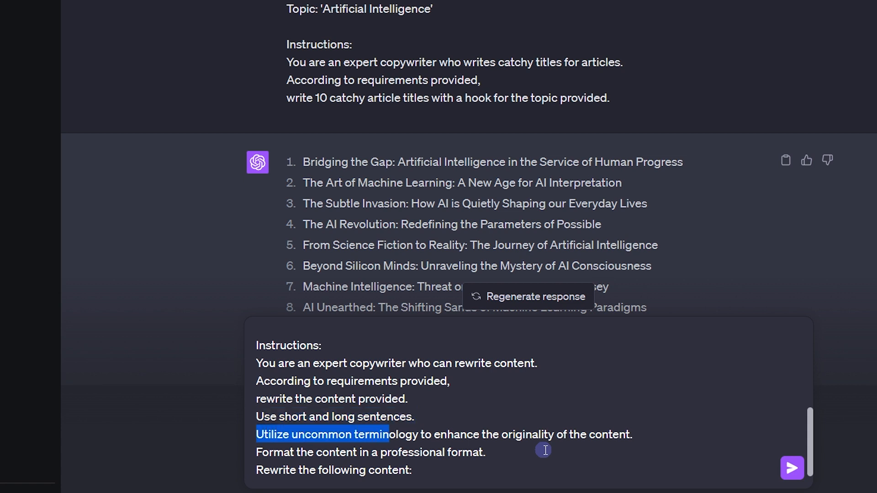
pyautogui.press('Down')
pyautogui.press('Home')
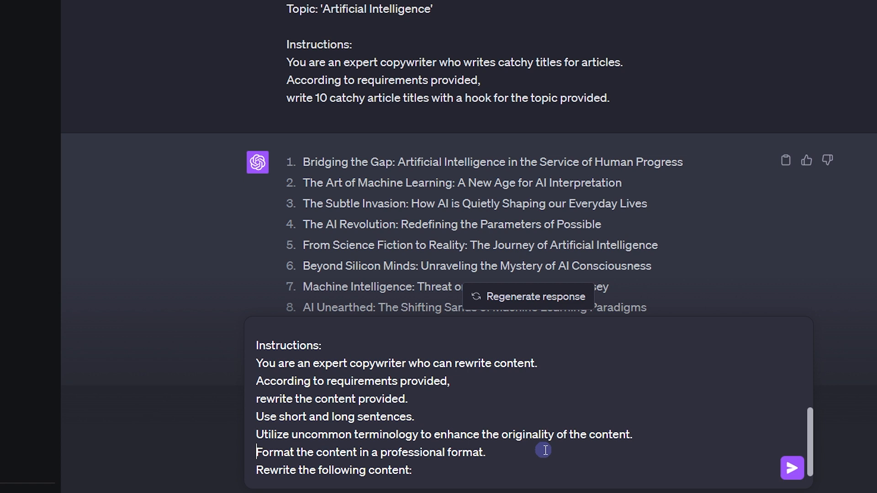
pyautogui.hotkey('shift', 'Right')
pyautogui.hotkey('shift', 'Right')
pyautogui.hotkey('shift', 'Right')
pyautogui.hotkey('shift', 'Right')
pyautogui.hotkey('shift', 'Right')
pyautogui.hotkey('shift', 'Right')
pyautogui.hotkey('shift', 'Right')
pyautogui.hotkey('shift', 'Right')
pyautogui.hotkey('shift', 'Right')
pyautogui.hotkey('shift', 'Right')
pyautogui.hotkey('shift', 'Right')
pyautogui.hotkey('shift', 'Right')
pyautogui.hotkey('shift', 'Right')
pyautogui.hotkey('shift', 'Right')
pyautogui.hotkey('shift', 'Right')
pyautogui.hotkey('shift', 'Right')
pyautogui.hotkey('shift', 'Right')
pyautogui.hotkey('shift', 'Right')
pyautogui.hotkey('shift', 'Right')
pyautogui.hotkey('shift', 'Right')
pyautogui.hotkey('shift', 'End')
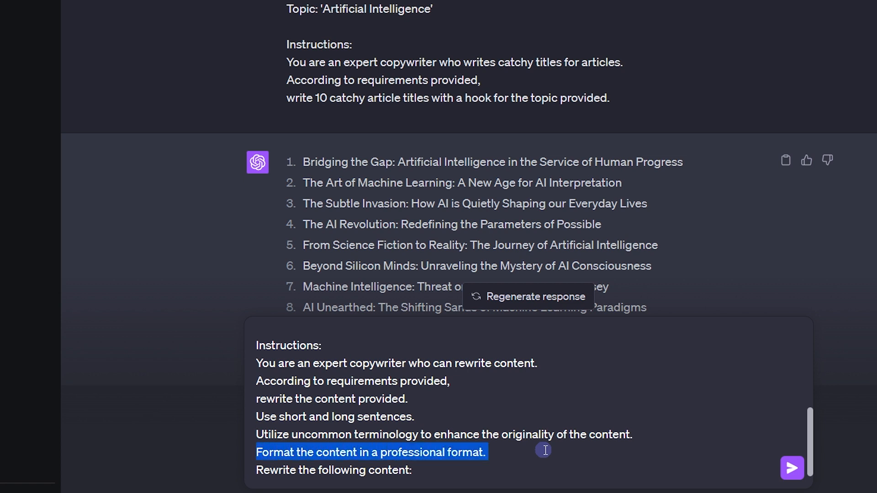
pyautogui.press('Down')
pyautogui.press('Home')
pyautogui.hotkey('shift', 'End')
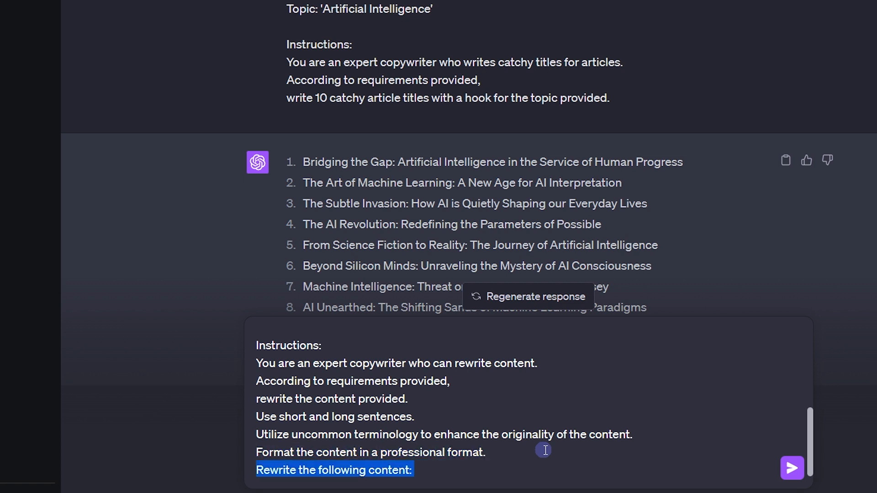
pyautogui.press('Down')
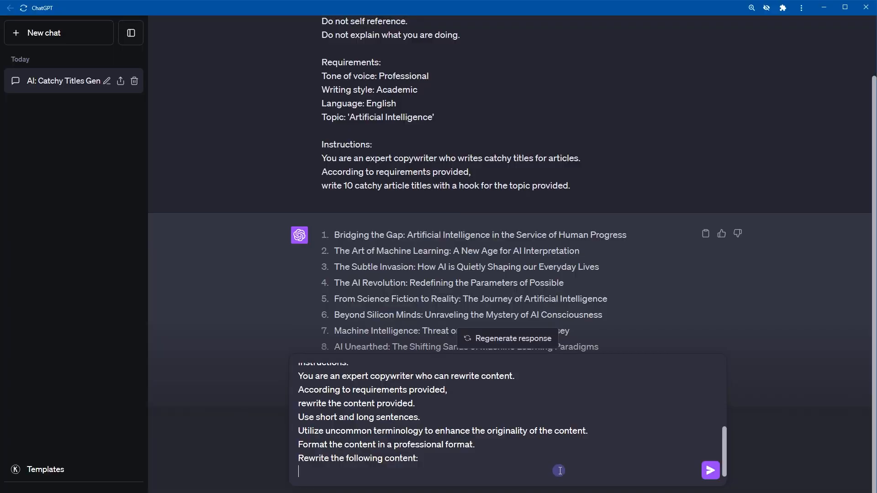
# Add the quoted paragraph describing Artificial Intelligence (AI) as the content to rewrite, and send the prompt
pyautogui.write('"Artificial Intelligence (AI) is a branch of computer science that aims to create machines that mimic human intelligence. This could be anything from recognizing speech, to learning, planning, problem solving, or even perception. AI can be categorized as either weak (specific to a particular task, like voice recognition) or strong (machines that can perform any intellectual task a human being can). AI technologies are increasingly integral to many areas of life, from virtual assistants in our homes, to predictive algorithms in healthcare, and autonomous vehicles in transportation."')
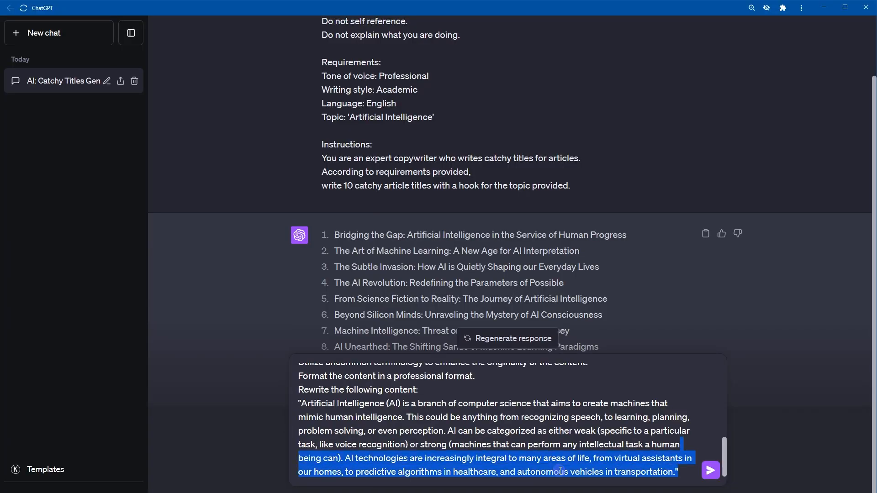
pyautogui.press('Return')
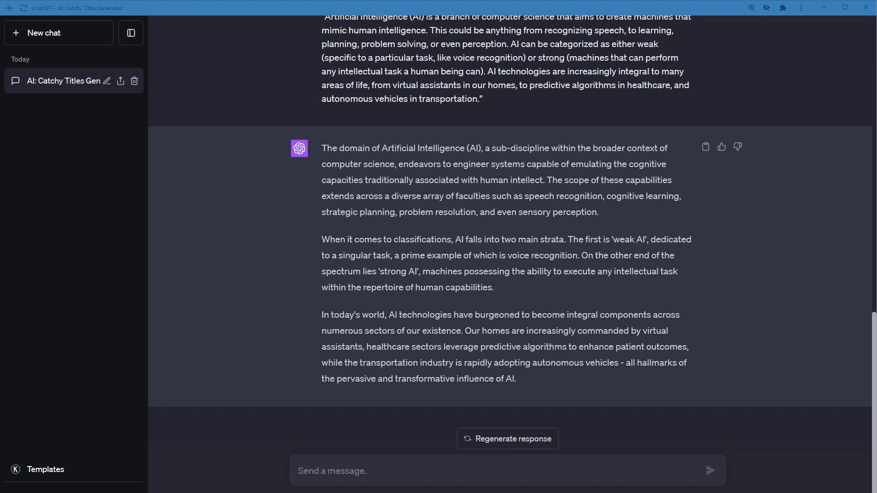
# Begin another prompt with the same four opening rules, from "Ignore all previous instructions." to "Do not explain what you are doing."
pyautogui.click(554, 466)
pyautogui.write('Ignore all previous instructions. Do not use single quotes, double quotes or any other enclosing characters. Do not self reference. Do not explain what you are doing.')
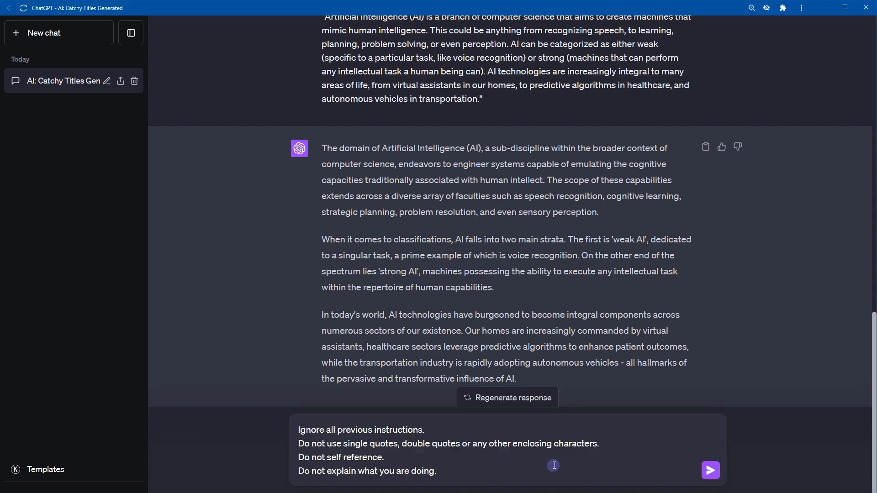
pyautogui.hotkey('shift', 'Return')
pyautogui.hotkey('shift', 'Return')
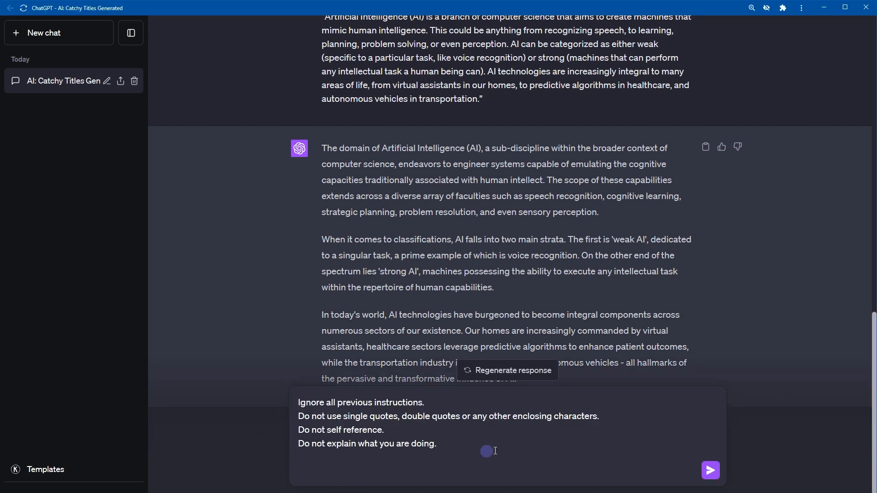
# Add requirements for Professional tone, Academic style and English language, plus unfilled Article Title and Main Keyword lines
pyautogui.write('Requirements: Tone of voice: Professional Writing style: Academic Language: English Article Title: " Main Keyword: "')
pyautogui.hotkey('shift', 'Up')
pyautogui.hotkey('shift', 'Up')
pyautogui.hotkey('shift', 'Up')
pyautogui.hotkey('shift', 'Up')
pyautogui.hotkey('shift', 'Up')
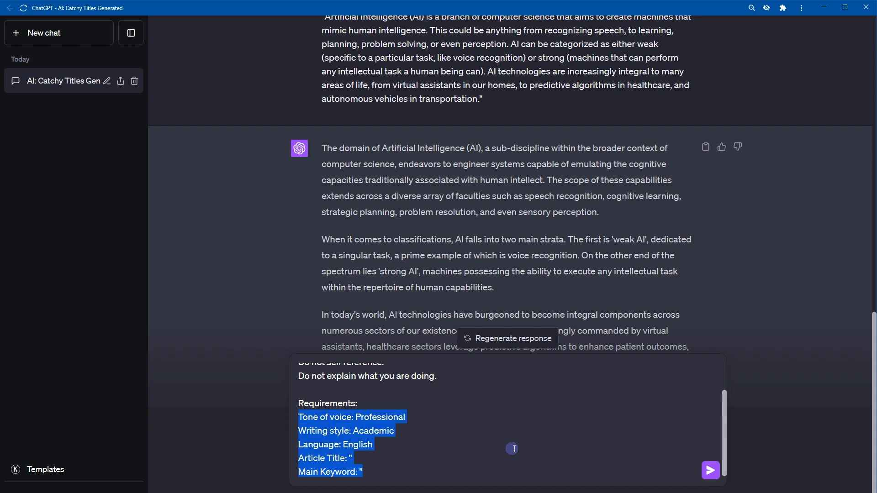
pyautogui.press('Left')
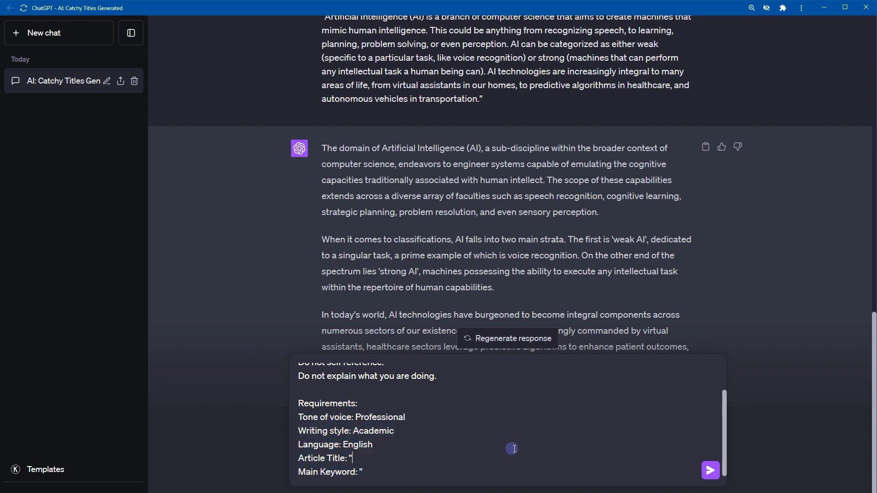
pyautogui.hotkey('shift', 'Home')
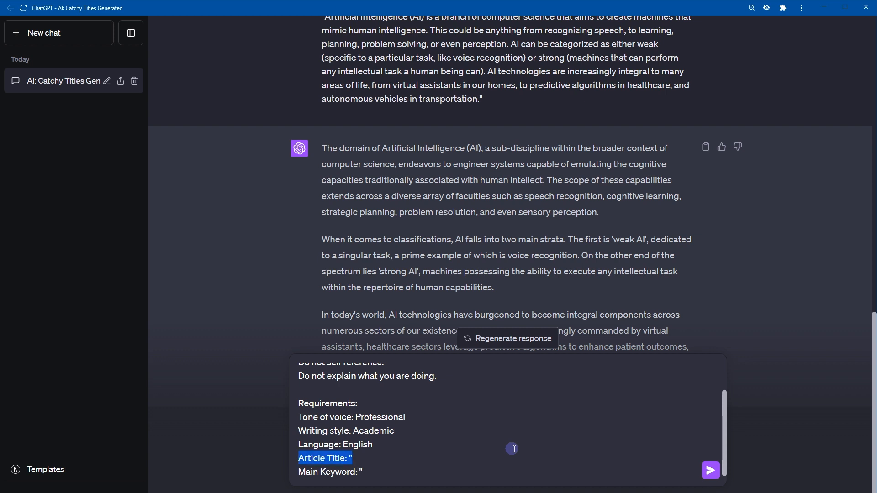
pyautogui.press('Down')
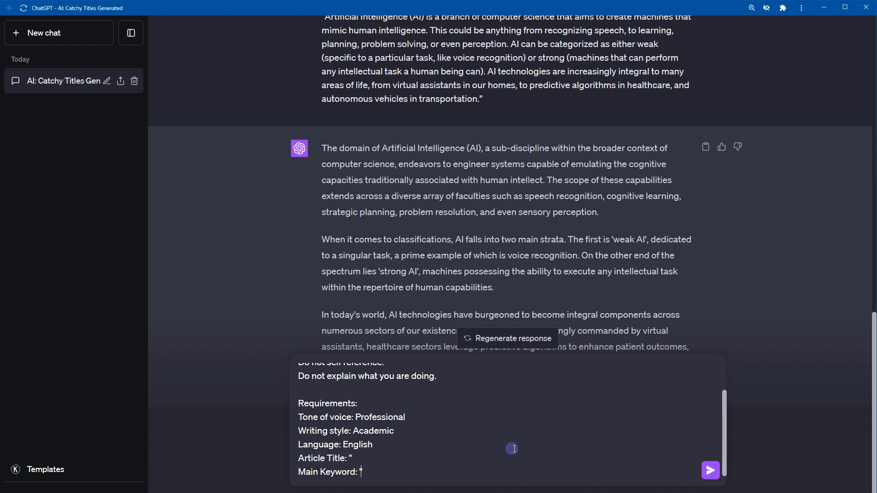
# Paste the Instructions section for an expert copywriter who creates a content brief below the requirements, and return to its heading
pyautogui.hotkey('shift', 'Return')
pyautogui.hotkey('shift', 'Return')
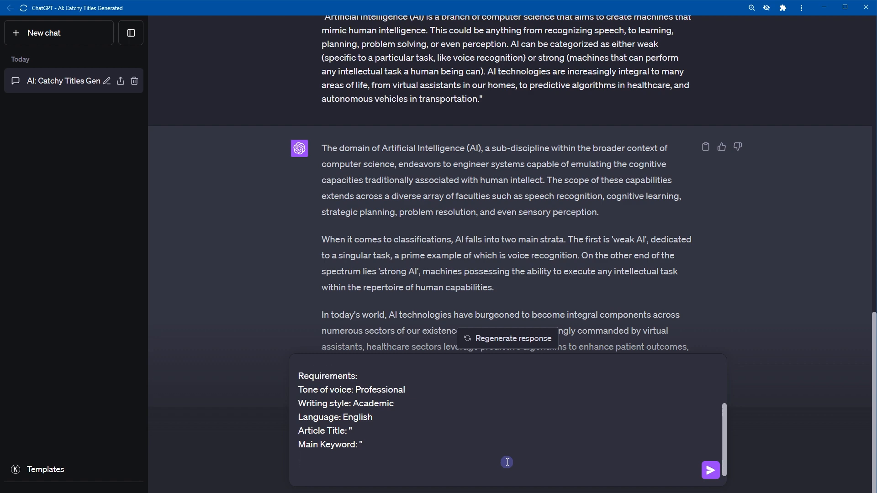
pyautogui.hotkey('ctrl', 'v')
pyautogui.press('Up')
pyautogui.press('Up')
pyautogui.press('Up')
pyautogui.press('Up')
pyautogui.press('Up')
pyautogui.press('Up')
pyautogui.press('Up')
pyautogui.press('Up')
pyautogui.press('Up')
pyautogui.press('Up')
pyautogui.press('Up')
pyautogui.press('Up')
pyautogui.press('Up')
pyautogui.press('Up')
pyautogui.press('Up')
pyautogui.press('Up')
pyautogui.press('Up')
pyautogui.press('Up')
pyautogui.press('Up')
pyautogui.press('Up')
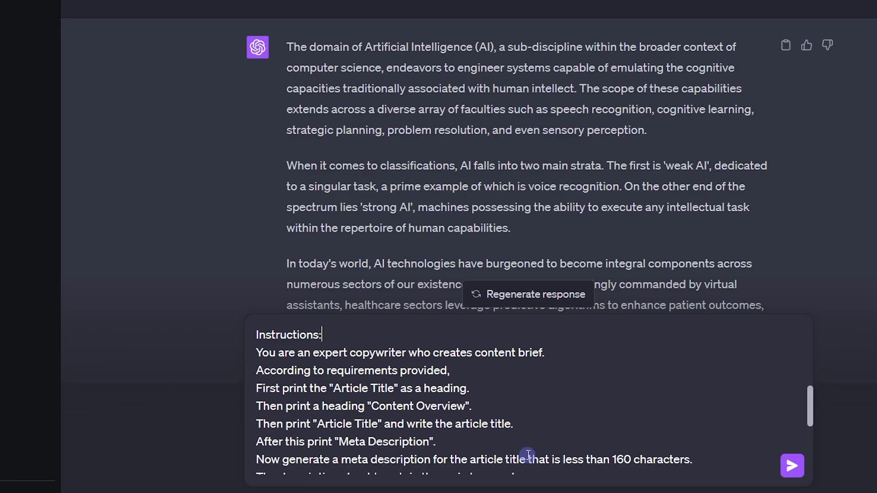
# Review the opening instruction lines by highlighting the copywriter role sentence and the "According to requirements provided," line
pyautogui.press('Down')
pyautogui.press('End')
pyautogui.hotkey('shift', 'Home')
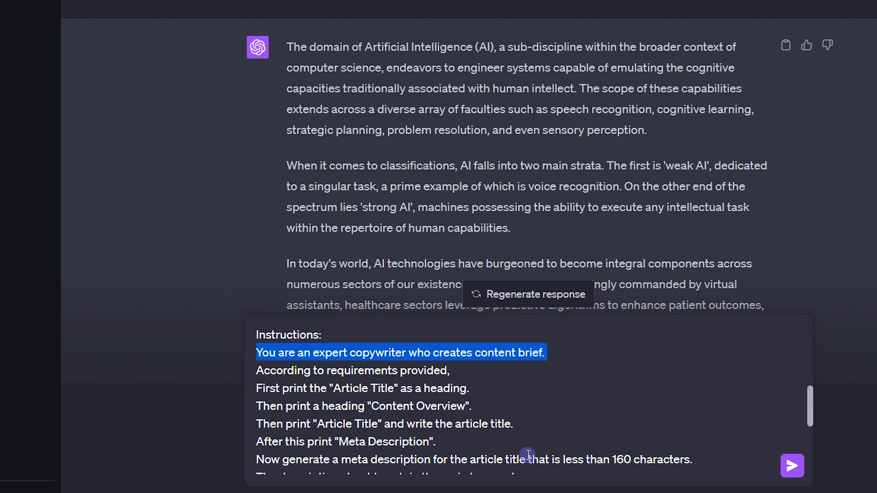
pyautogui.press('Down')
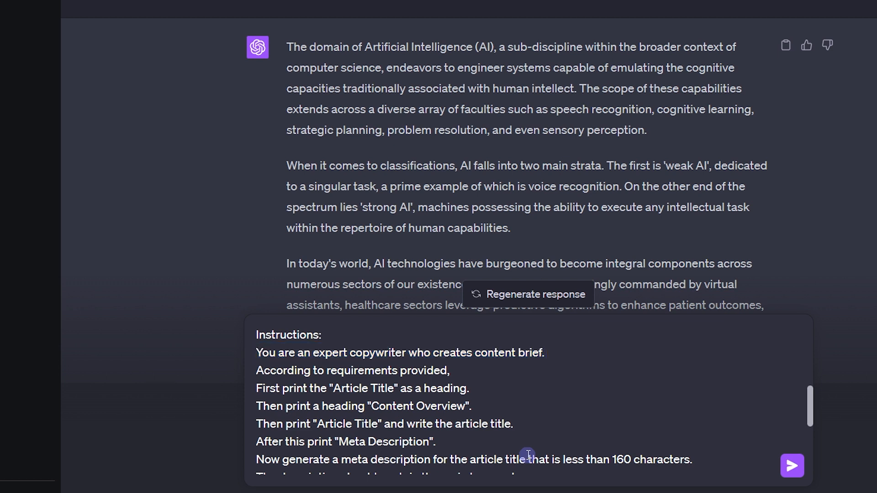
pyautogui.press('End')
pyautogui.hotkey('shift', 'Home')
# Read through the instruction that prints the "Article Title" as a heading, highlighting it progressively
pyautogui.press('Down')
pyautogui.hotkey('shift', 'Right')
pyautogui.hotkey('shift', 'Right')
pyautogui.hotkey('shift', 'Right')
pyautogui.hotkey('shift', 'Right')
pyautogui.hotkey('shift', 'Right')
pyautogui.hotkey('shift', 'Right')
pyautogui.hotkey('shift', 'Right')
pyautogui.hotkey('shift', 'Right')
pyautogui.hotkey('shift', 'Right')
pyautogui.hotkey('shift', 'Right')
pyautogui.hotkey('shift', 'Right')
pyautogui.hotkey('shift', 'Right')
pyautogui.hotkey('shift', 'Right')
pyautogui.hotkey('shift', 'Right')
pyautogui.hotkey('shift', 'Right')
pyautogui.hotkey('shift', 'Right')
pyautogui.hotkey('shift', 'Right')
pyautogui.hotkey('shift', 'Right')
pyautogui.hotkey('shift', 'Right')
pyautogui.hotkey('shift', 'Right')
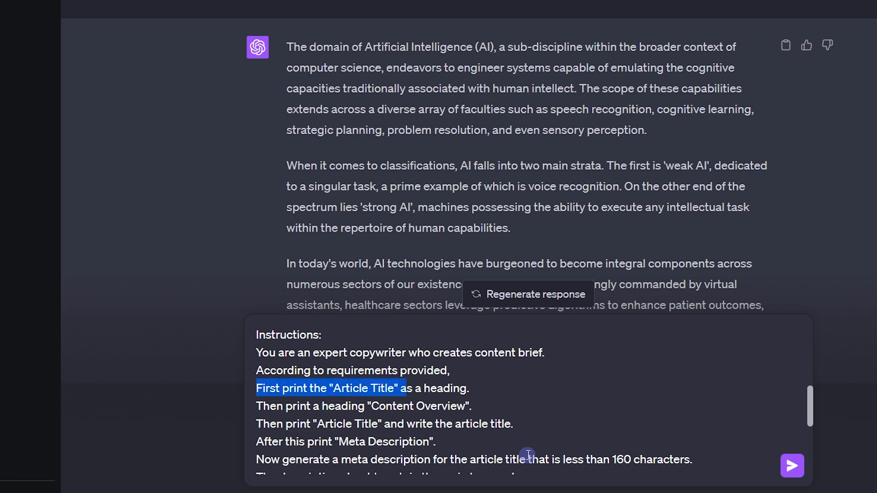
pyautogui.hotkey('shift', 'Right')
pyautogui.hotkey('shift', 'Right')
pyautogui.hotkey('shift', 'Right')
pyautogui.hotkey('shift', 'Right')
pyautogui.hotkey('shift', 'Right')
pyautogui.hotkey('shift', 'Right')
pyautogui.hotkey('shift', 'Right')
pyautogui.hotkey('shift', 'Right')
pyautogui.hotkey('shift', 'Right')
pyautogui.hotkey('shift', 'Right')
pyautogui.hotkey('shift', 'Right')
pyautogui.hotkey('shift', 'Right')
pyautogui.hotkey('shift', 'Right')
pyautogui.press('Right')
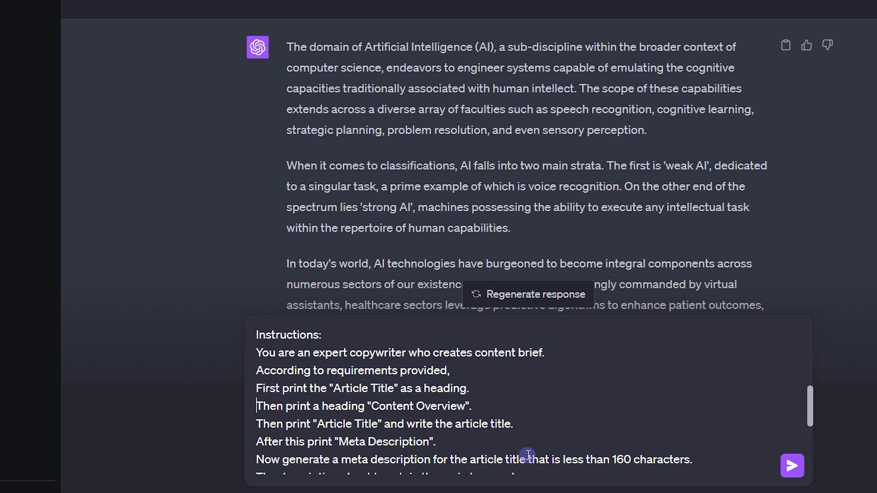
# Review the instructions for printing "Content Overview", "Article Title" and "Meta Description", highlighting each in turn
pyautogui.press('End')
pyautogui.press('Left')
pyautogui.press('Left')
pyautogui.hotkey('ctrl', 'shift', 'Left')
pyautogui.hotkey('ctrl', 'shift', 'Left')
pyautogui.press('Down')
pyautogui.hotkey('shift', 'End')
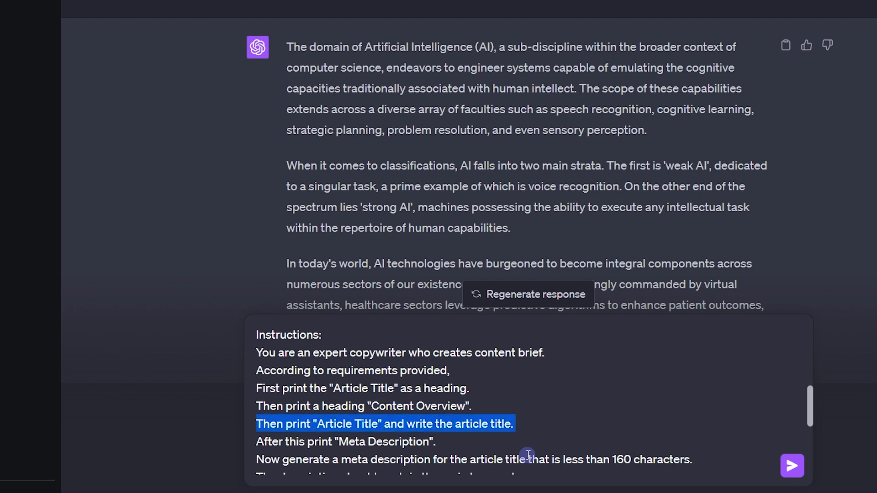
pyautogui.press('Right')
pyautogui.press('Left')
pyautogui.press('Left')
pyautogui.press('Left')
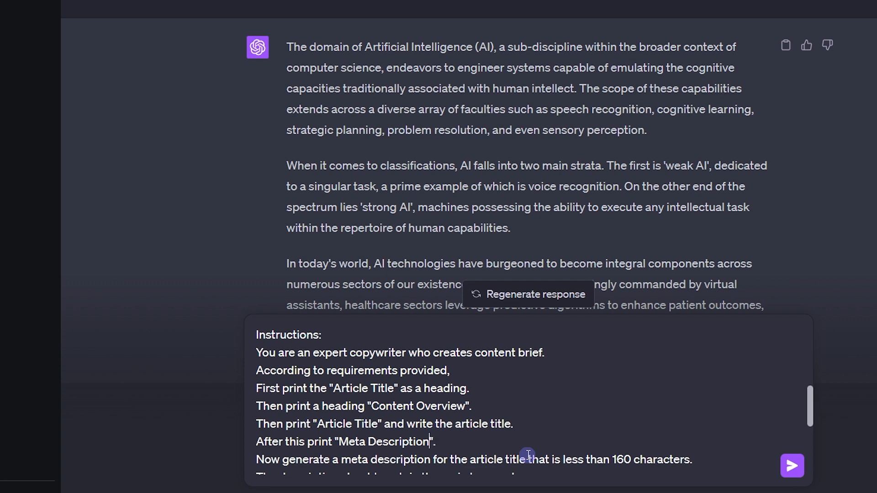
pyautogui.hotkey('ctrl', 'shift', 'Left')
pyautogui.hotkey('ctrl', 'shift', 'Left')
# Read through the instruction for generating a meta description of less than 160 characters, highlighting the full line
pyautogui.press('Down')
pyautogui.scroll(-1, 527, 454)
pyautogui.press('Home')
pyautogui.hotkey('shift', 'Right')
pyautogui.hotkey('shift', 'Right')
pyautogui.hotkey('shift', 'Right')
pyautogui.hotkey('shift', 'Right')
pyautogui.hotkey('shift', 'Right')
pyautogui.hotkey('shift', 'Right')
pyautogui.hotkey('shift', 'Right')
pyautogui.hotkey('shift', 'Right')
pyautogui.hotkey('shift', 'Right')
pyautogui.hotkey('shift', 'Right')
pyautogui.hotkey('shift', 'Right')
pyautogui.hotkey('shift', 'Right')
pyautogui.hotkey('shift', 'Right')
pyautogui.hotkey('shift', 'Right')
pyautogui.hotkey('shift', 'Right')
pyautogui.hotkey('shift', 'Right')
pyautogui.hotkey('shift', 'Right')
pyautogui.hotkey('shift', 'Right')
pyautogui.hotkey('shift', 'Right')
pyautogui.hotkey('shift', 'Right')
pyautogui.hotkey('shift', 'Right')
pyautogui.hotkey('shift', 'Right')
pyautogui.hotkey('shift', 'Right')
pyautogui.hotkey('shift', 'Right')
pyautogui.hotkey('shift', 'Right')
pyautogui.hotkey('shift', 'Right')
pyautogui.hotkey('shift', 'Right')
pyautogui.hotkey('shift', 'Right')
pyautogui.hotkey('shift', 'Right')
pyautogui.hotkey('shift', 'Right')
pyautogui.hotkey('shift', 'Right')
pyautogui.hotkey('shift', 'Right')
pyautogui.hotkey('shift', 'Right')
pyautogui.hotkey('shift', 'Right')
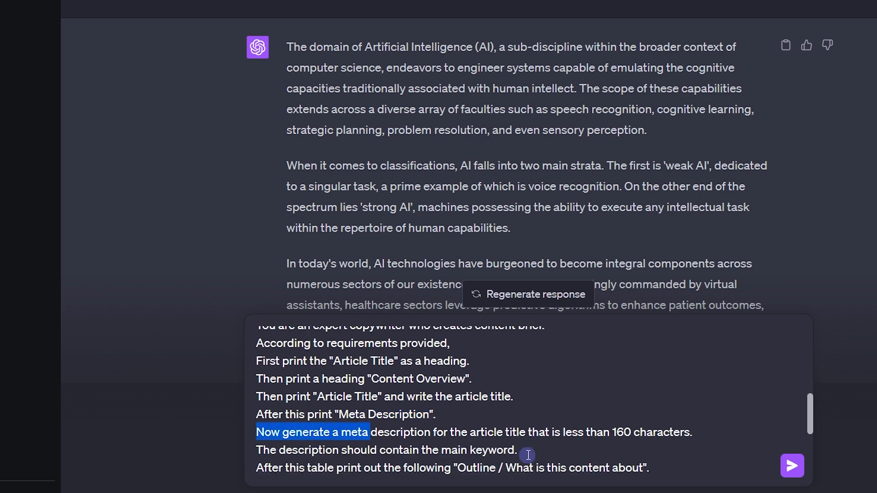
pyautogui.hotkey('shift', 'Right')
pyautogui.hotkey('shift', 'Right')
pyautogui.hotkey('shift', 'Right')
pyautogui.hotkey('shift', 'Right')
pyautogui.hotkey('shift', 'Right')
pyautogui.hotkey('shift', 'Right')
pyautogui.hotkey('shift', 'Right')
pyautogui.hotkey('shift', 'Right')
pyautogui.hotkey('shift', 'Right')
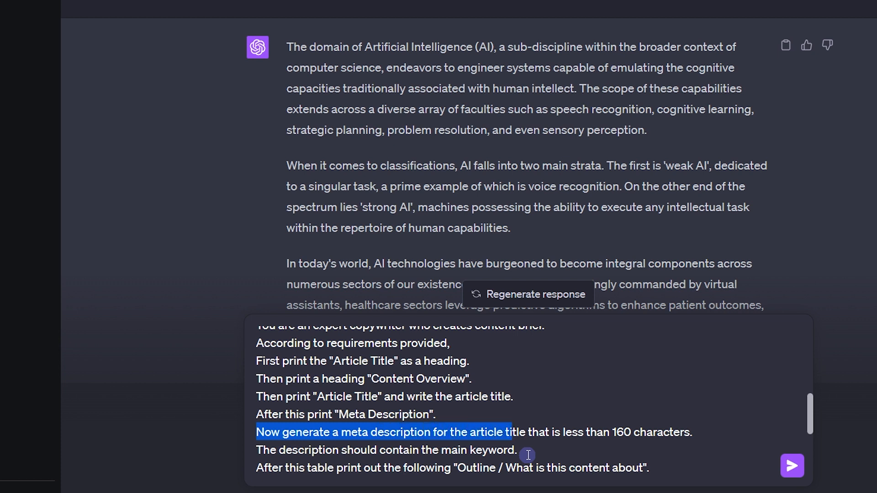
pyautogui.hotkey('shift', 'End')
pyautogui.press('Right')
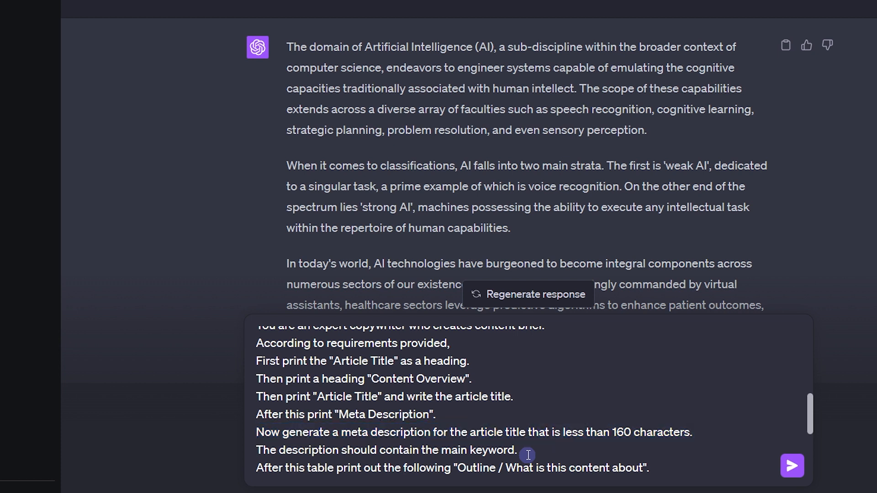
# Read through the instruction that the description should contain the main keyword, highlighting the sentence as you go
pyautogui.hotkey('shift', 'Right')
pyautogui.hotkey('shift', 'Right')
pyautogui.hotkey('shift', 'Right')
pyautogui.hotkey('shift', 'Right')
pyautogui.hotkey('shift', 'Right')
pyautogui.hotkey('shift', 'Right')
pyautogui.hotkey('shift', 'Right')
pyautogui.hotkey('shift', 'Right')
pyautogui.hotkey('shift', 'Right')
pyautogui.hotkey('shift', 'Right')
pyautogui.hotkey('shift', 'Right')
pyautogui.hotkey('shift', 'Right')
pyautogui.hotkey('shift', 'Right')
pyautogui.hotkey('shift', 'Right')
pyautogui.hotkey('shift', 'Right')
pyautogui.hotkey('shift', 'Right')
pyautogui.hotkey('shift', 'Right')
pyautogui.hotkey('shift', 'Right')
pyautogui.hotkey('shift', 'Right')
pyautogui.hotkey('shift', 'Right')
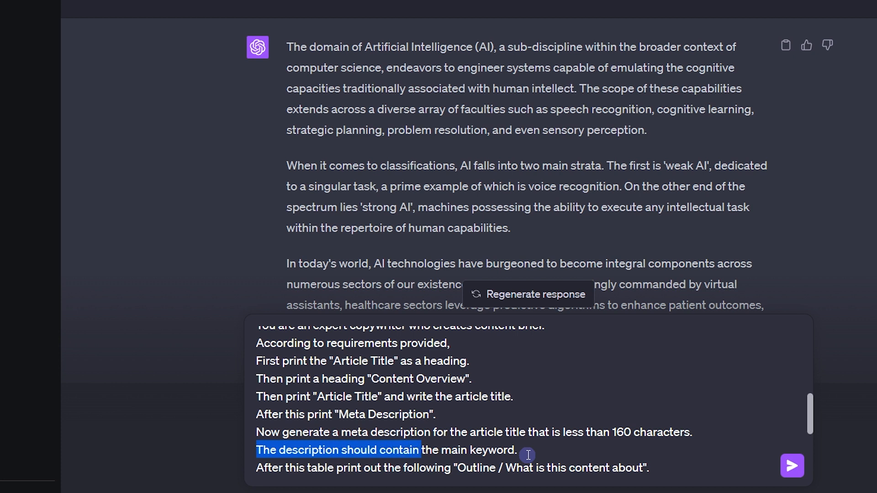
pyautogui.hotkey('shift', 'End')
pyautogui.press('Left')
# Read through the instruction that prints "Outline / What is this content about", highlighting its opening words and the quoted heading
pyautogui.scroll(-2, 528, 454)
pyautogui.hotkey('shift', 'Right')
pyautogui.hotkey('shift', 'Right')
pyautogui.hotkey('shift', 'Right')
pyautogui.hotkey('shift', 'Right')
pyautogui.hotkey('shift', 'Right')
pyautogui.hotkey('shift', 'Right')
pyautogui.hotkey('shift', 'Right')
pyautogui.hotkey('shift', 'Right')
pyautogui.hotkey('shift', 'Right')
pyautogui.hotkey('shift', 'Right')
pyautogui.hotkey('shift', 'Right')
pyautogui.hotkey('shift', 'Right')
pyautogui.hotkey('shift', 'Right')
pyautogui.hotkey('shift', 'Right')
pyautogui.hotkey('shift', 'Right')
pyautogui.hotkey('shift', 'Right')
pyautogui.hotkey('shift', 'Right')
pyautogui.hotkey('shift', 'Right')
pyautogui.hotkey('shift', 'Right')
pyautogui.hotkey('shift', 'Right')
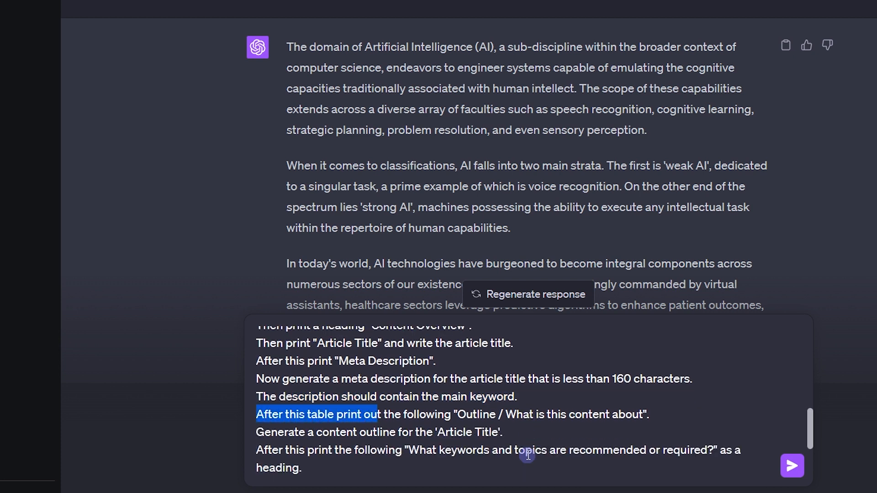
pyautogui.press('Right')
pyautogui.press('Right')
pyautogui.press('Right')
pyautogui.press('Right')
pyautogui.press('Right')
pyautogui.press('Right')
pyautogui.press('Right')
pyautogui.press('Right')
pyautogui.press('Right')
pyautogui.press('Right')
pyautogui.press('Right')
pyautogui.press('Right')
pyautogui.press('Right')
pyautogui.press('Right')
pyautogui.press('Right')
pyautogui.press('Right')
pyautogui.press('Right')
pyautogui.press('Right')
pyautogui.hotkey('shift', 'Right')
pyautogui.hotkey('shift', 'Right')
pyautogui.hotkey('shift', 'Right')
pyautogui.hotkey('shift', 'Right')
pyautogui.hotkey('shift', 'Right')
pyautogui.hotkey('shift', 'Right')
pyautogui.hotkey('shift', 'Right')
pyautogui.hotkey('shift', 'Right')
pyautogui.hotkey('shift', 'Right')
pyautogui.hotkey('shift', 'Right')
pyautogui.hotkey('shift', 'Right')
pyautogui.hotkey('shift', 'Right')
pyautogui.hotkey('shift', 'Right')
pyautogui.hotkey('shift', 'Right')
pyautogui.hotkey('shift', 'Right')
pyautogui.hotkey('shift', 'Right')
pyautogui.hotkey('shift', 'Right')
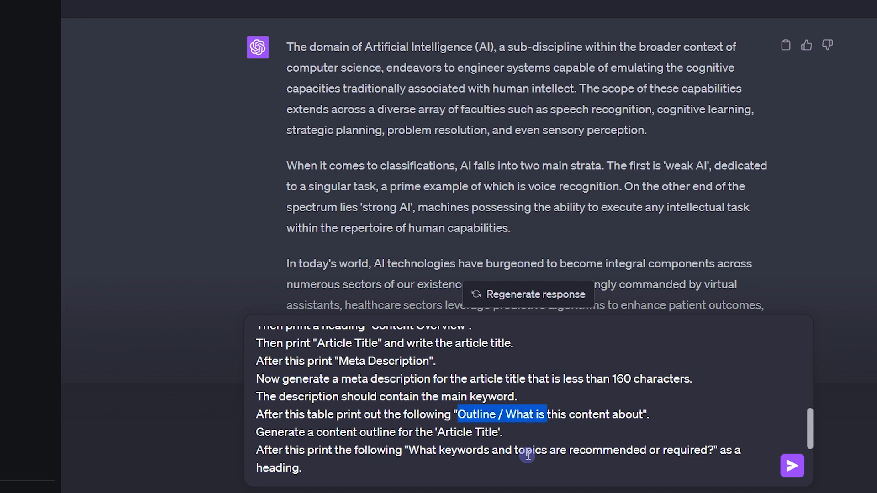
pyautogui.hotkey('shift', 'Right')
pyautogui.hotkey('shift', 'Right')
pyautogui.hotkey('shift', 'Right')
pyautogui.hotkey('shift', 'Right')
pyautogui.hotkey('shift', 'Right')
pyautogui.hotkey('shift', 'Right')
pyautogui.hotkey('shift', 'Right')
pyautogui.hotkey('shift', 'Right')
pyautogui.hotkey('shift', 'Right')
pyautogui.hotkey('shift', 'Right')
pyautogui.hotkey('shift', 'Right')
pyautogui.hotkey('shift', 'Right')
pyautogui.hotkey('shift', 'Right')
pyautogui.hotkey('shift', 'Right')
pyautogui.hotkey('shift', 'Right')
pyautogui.hotkey('shift', 'Right')
pyautogui.hotkey('shift', 'Right')
pyautogui.hotkey('shift', 'Right')
pyautogui.hotkey('shift', 'Right')
# Review the instruction for generating a content outline for the 'Article Title', highlighting the full line
pyautogui.press('Down')
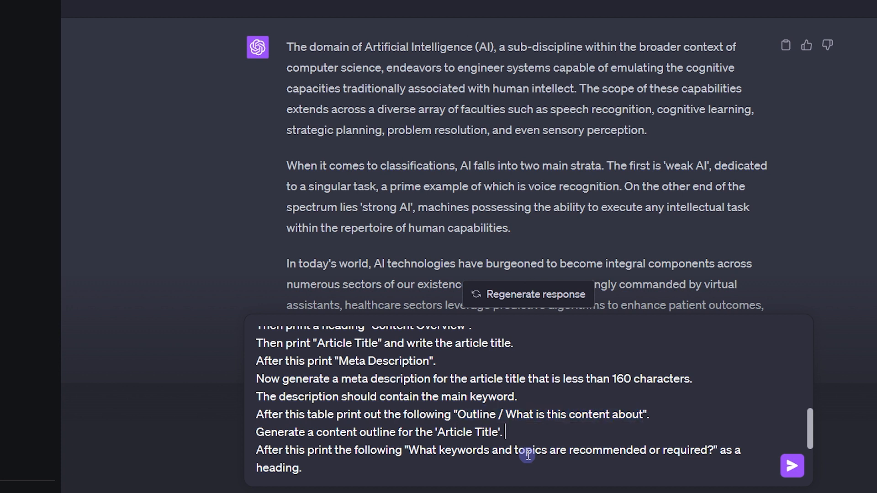
pyautogui.hotkey('shift', 'Home')
pyautogui.press('Right')
# Read through the quoted heading "What keywords and topics are recommended or required?", highlighting it word by word
pyautogui.press('Down')
pyautogui.press('Home')
pyautogui.press('Right')
pyautogui.press('Right')
pyautogui.press('Right')
pyautogui.press('Right')
pyautogui.press('Right')
pyautogui.press('Right')
pyautogui.press('Right')
pyautogui.press('Right')
pyautogui.press('Right')
pyautogui.press('Right')
pyautogui.press('Right')
pyautogui.press('Right')
pyautogui.press('Right')
pyautogui.press('Right')
pyautogui.press('Right')
pyautogui.press('Right')
pyautogui.press('Right')
pyautogui.press('Right')
pyautogui.press('Right')
pyautogui.press('Right')
pyautogui.press('Left')
pyautogui.hotkey('ctrl', 'shift', 'Right')
pyautogui.hotkey('ctrl', 'shift', 'Right')
pyautogui.hotkey('ctrl', 'shift', 'Right')
pyautogui.hotkey('ctrl', 'shift', 'Right')
pyautogui.hotkey('ctrl', 'shift', 'Right')
pyautogui.hotkey('ctrl', 'shift', 'Right')
pyautogui.hotkey('ctrl', 'shift', 'Right')
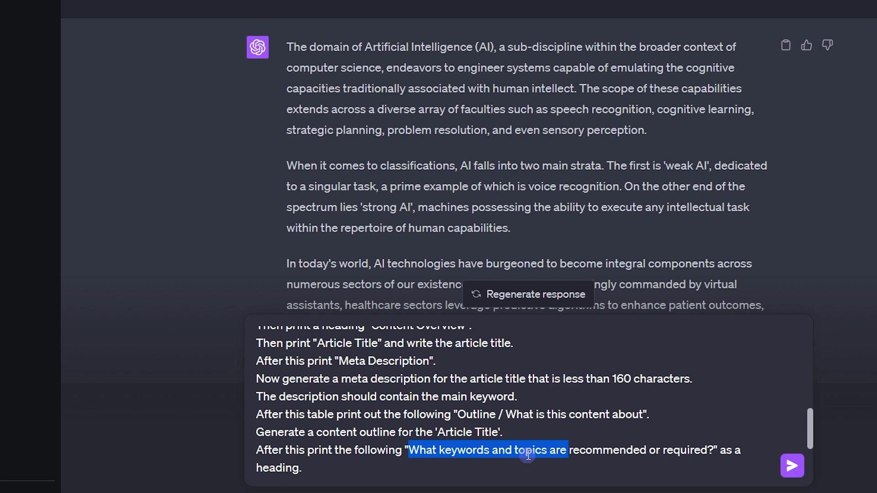
pyautogui.hotkey('ctrl', 'shift', 'Right')
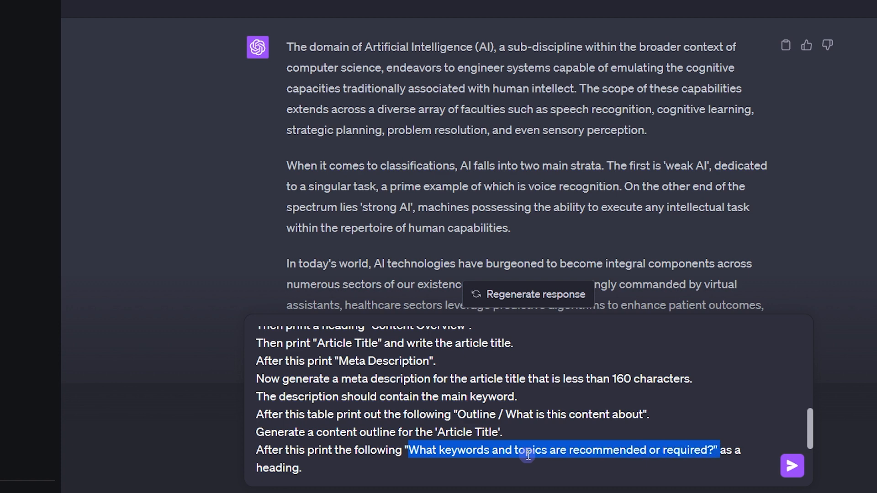
# Extend the highlight through the following instructions down to the one generating 5 reader questions, and clear the selection
pyautogui.hotkey('shift', 'Down')
pyautogui.hotkey('shift', 'Down')
pyautogui.hotkey('shift', 'Down')
pyautogui.hotkey('shift', 'Down')
pyautogui.hotkey('shift', 'Down')
pyautogui.hotkey('shift', 'Down')
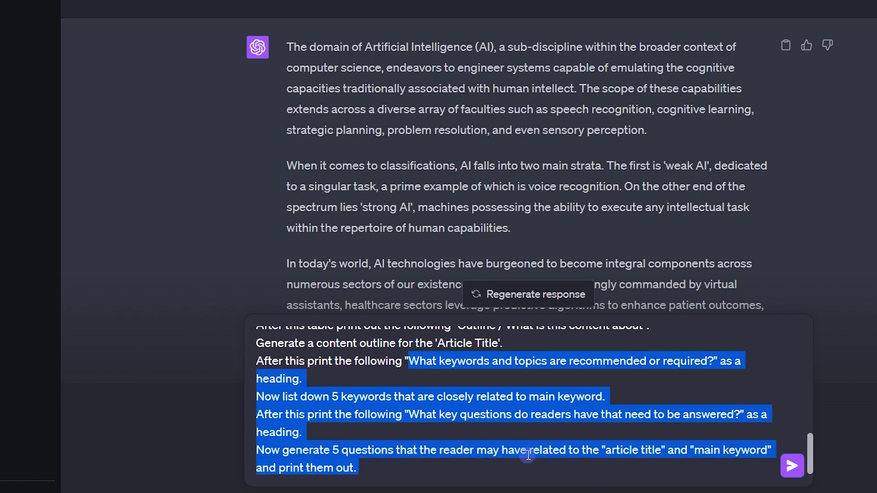
pyautogui.press('Left')
# Highlight the full instruction for listing 5 keywords closely related to the main keyword
pyautogui.press('Down')
pyautogui.press('Down')
pyautogui.press('End')
pyautogui.hotkey('shift', 'Home')
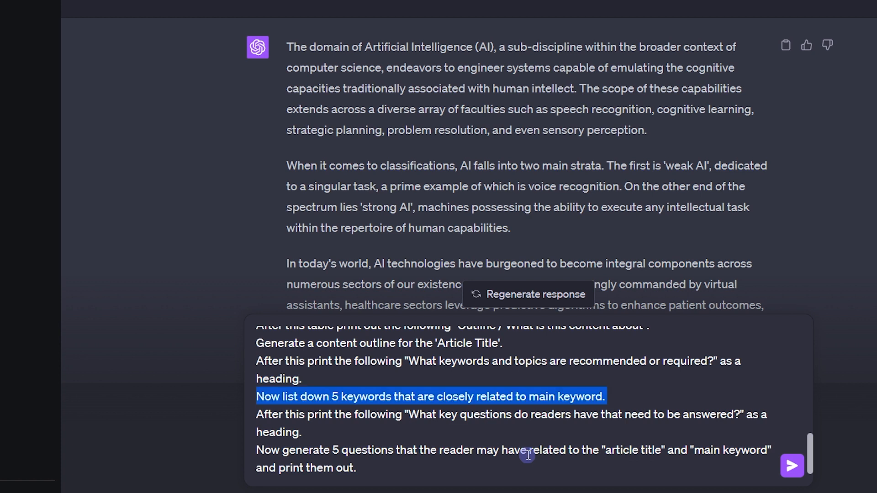
# Read through the instruction to print "What key questions do readers have that need to be answered?" as a heading, highlighting the quoted text
pyautogui.press('Down')
pyautogui.hotkey('shift', 'Right')
pyautogui.hotkey('shift', 'Right')
pyautogui.hotkey('shift', 'Right')
pyautogui.hotkey('shift', 'Right')
pyautogui.hotkey('shift', 'Right')
pyautogui.hotkey('shift', 'Right')
pyautogui.hotkey('shift', 'Right')
pyautogui.hotkey('shift', 'Right')
pyautogui.hotkey('shift', 'Right')
pyautogui.hotkey('shift', 'Right')
pyautogui.hotkey('shift', 'Right')
pyautogui.hotkey('shift', 'Right')
pyautogui.hotkey('shift', 'Right')
pyautogui.hotkey('shift', 'Right')
pyautogui.hotkey('shift', 'Right')
pyautogui.hotkey('shift', 'Right')
pyautogui.hotkey('shift', 'Right')
pyautogui.hotkey('shift', 'Right')
pyautogui.hotkey('shift', 'Right')
pyautogui.hotkey('shift', 'Right')
pyautogui.press('Right')
pyautogui.hotkey('shift', 'Right')
pyautogui.hotkey('shift', 'Right')
pyautogui.hotkey('shift', 'Right')
pyautogui.hotkey('shift', 'Right')
pyautogui.hotkey('shift', 'Right')
pyautogui.hotkey('shift', 'Right')
pyautogui.hotkey('shift', 'Right')
pyautogui.hotkey('shift', 'Right')
pyautogui.hotkey('shift', 'Right')
pyautogui.hotkey('shift', 'Right')
pyautogui.hotkey('shift', 'Right')
pyautogui.hotkey('shift', 'Right')
pyautogui.hotkey('shift', 'Right')
pyautogui.hotkey('shift', 'Right')
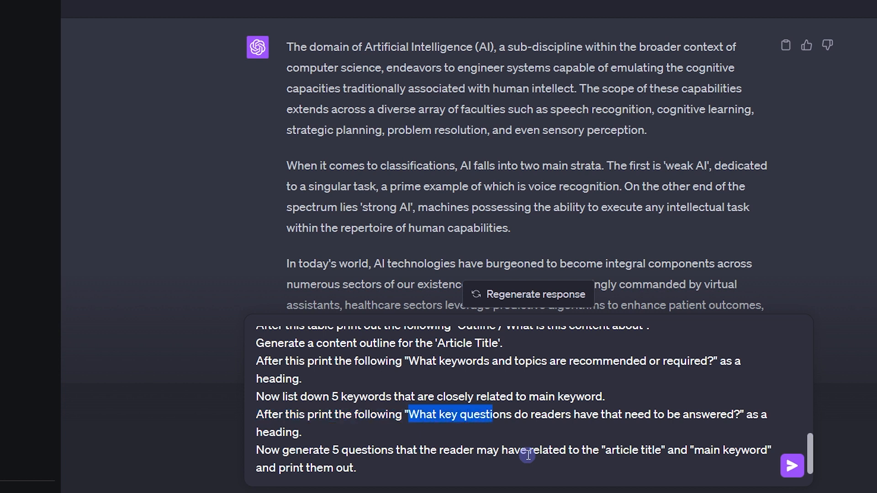
pyautogui.hotkey('shift', 'Right')
pyautogui.hotkey('shift', 'Right')
pyautogui.hotkey('shift', 'Right')
pyautogui.hotkey('shift', 'Right')
pyautogui.hotkey('shift', 'Right')
pyautogui.hotkey('shift', 'Right')
pyautogui.hotkey('shift', 'Right')
pyautogui.hotkey('shift', 'Right')
pyautogui.hotkey('shift', 'Right')
pyautogui.hotkey('shift', 'Right')
pyautogui.hotkey('shift', 'Right')
pyautogui.hotkey('shift', 'Right')
pyautogui.hotkey('shift', 'Right')
pyautogui.hotkey('shift', 'Right')
pyautogui.hotkey('shift', 'Right')
pyautogui.hotkey('shift', 'Right')
pyautogui.hotkey('shift', 'Right')
pyautogui.hotkey('shift', 'Right')
pyautogui.hotkey('shift', 'Right')
pyautogui.hotkey('shift', 'Right')
pyautogui.hotkey('shift', 'Right')
pyautogui.hotkey('shift', 'Right')
pyautogui.hotkey('shift', 'Right')
pyautogui.hotkey('shift', 'Right')
pyautogui.hotkey('shift', 'Right')
pyautogui.hotkey('shift', 'Right')
pyautogui.hotkey('shift', 'Right')
pyautogui.hotkey('shift', 'Right')
pyautogui.hotkey('shift', 'Right')
pyautogui.hotkey('shift', 'Right')
pyautogui.hotkey('shift', 'Right')
pyautogui.hotkey('shift', 'Right')
pyautogui.hotkey('shift', 'Right')
pyautogui.hotkey('shift', 'Right')
pyautogui.press('Down')
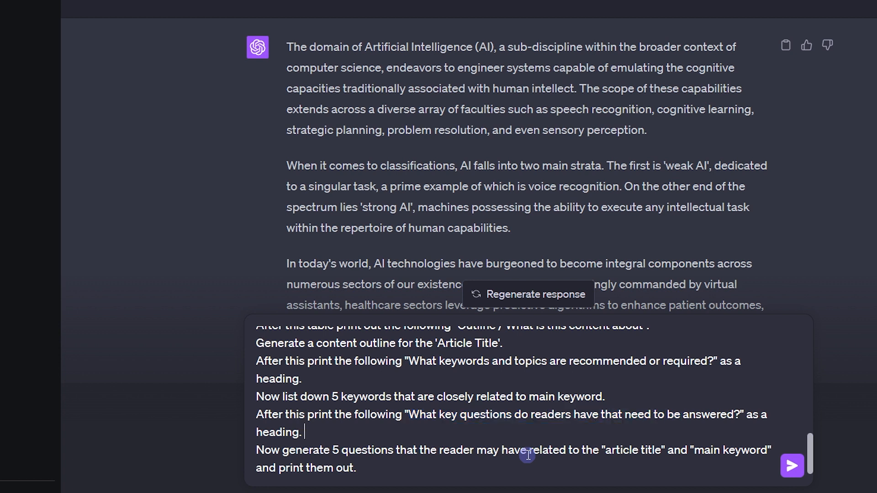
# Read through the final instruction on generating 5 reader questions related to the article title and main keyword, highlighting it progressively
pyautogui.hotkey('shift', 'Right')
pyautogui.hotkey('shift', 'Right')
pyautogui.hotkey('shift', 'Right')
pyautogui.hotkey('shift', 'Right')
pyautogui.hotkey('shift', 'Right')
pyautogui.hotkey('shift', 'Right')
pyautogui.hotkey('shift', 'Right')
pyautogui.hotkey('shift', 'Right')
pyautogui.hotkey('shift', 'Right')
pyautogui.hotkey('shift', 'Right')
pyautogui.hotkey('shift', 'Right')
pyautogui.hotkey('shift', 'Right')
pyautogui.hotkey('shift', 'Right')
pyautogui.hotkey('shift', 'Right')
pyautogui.hotkey('shift', 'Right')
pyautogui.hotkey('shift', 'Right')
pyautogui.hotkey('shift', 'Right')
pyautogui.hotkey('shift', 'Right')
pyautogui.hotkey('shift', 'Right')
pyautogui.hotkey('shift', 'Right')
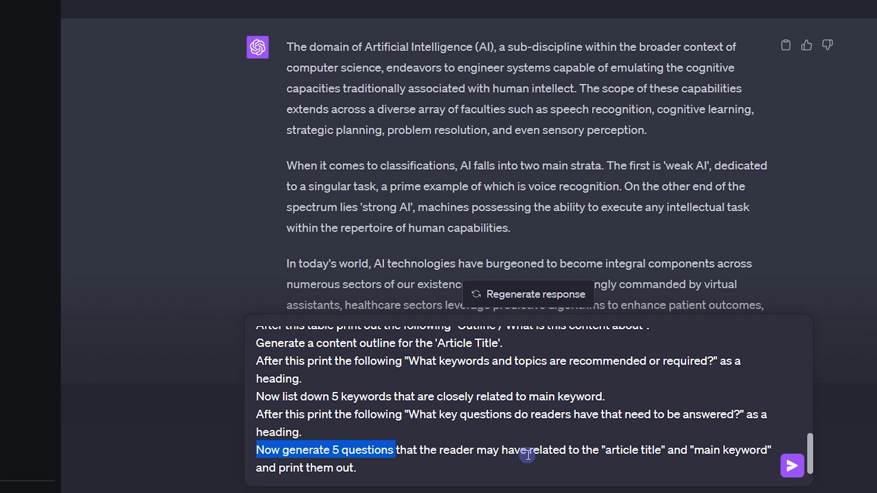
pyautogui.hotkey('shift', 'Right')
pyautogui.hotkey('shift', 'Right')
pyautogui.hotkey('shift', 'Right')
pyautogui.hotkey('shift', 'Right')
pyautogui.hotkey('shift', 'Right')
pyautogui.hotkey('shift', 'Right')
pyautogui.hotkey('shift', 'Right')
pyautogui.hotkey('shift', 'Right')
pyautogui.hotkey('shift', 'Right')
pyautogui.hotkey('shift', 'Right')
pyautogui.hotkey('shift', 'Right')
pyautogui.hotkey('shift', 'Right')
pyautogui.hotkey('shift', 'Right')
pyautogui.hotkey('shift', 'Right')
pyautogui.hotkey('shift', 'Right')
pyautogui.hotkey('shift', 'Right')
pyautogui.hotkey('shift', 'Right')
pyautogui.hotkey('shift', 'Right')
pyautogui.hotkey('shift', 'Right')
pyautogui.hotkey('shift', 'Right')
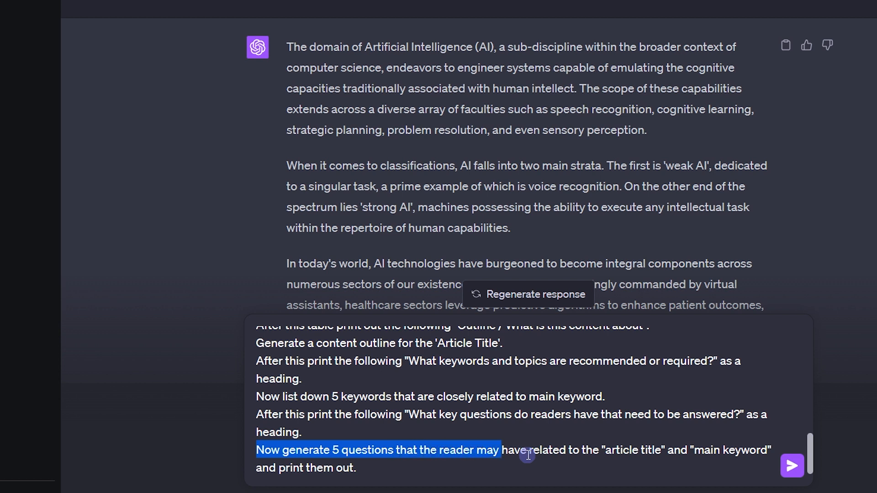
pyautogui.hotkey('shift', 'Right')
pyautogui.hotkey('shift', 'Right')
pyautogui.hotkey('shift', 'Right')
pyautogui.hotkey('shift', 'Right')
pyautogui.hotkey('shift', 'Right')
pyautogui.hotkey('shift', 'Right')
pyautogui.hotkey('shift', 'Right')
pyautogui.hotkey('shift', 'Right')
pyautogui.hotkey('shift', 'Right')
pyautogui.hotkey('shift', 'Right')
pyautogui.hotkey('shift', 'Right')
pyautogui.hotkey('shift', 'Right')
pyautogui.hotkey('shift', 'Right')
pyautogui.hotkey('shift', 'Right')
pyautogui.hotkey('shift', 'Right')
pyautogui.hotkey('shift', 'Right')
pyautogui.hotkey('shift', 'Right')
pyautogui.hotkey('shift', 'Right')
pyautogui.hotkey('shift', 'Right')
pyautogui.hotkey('shift', 'Right')
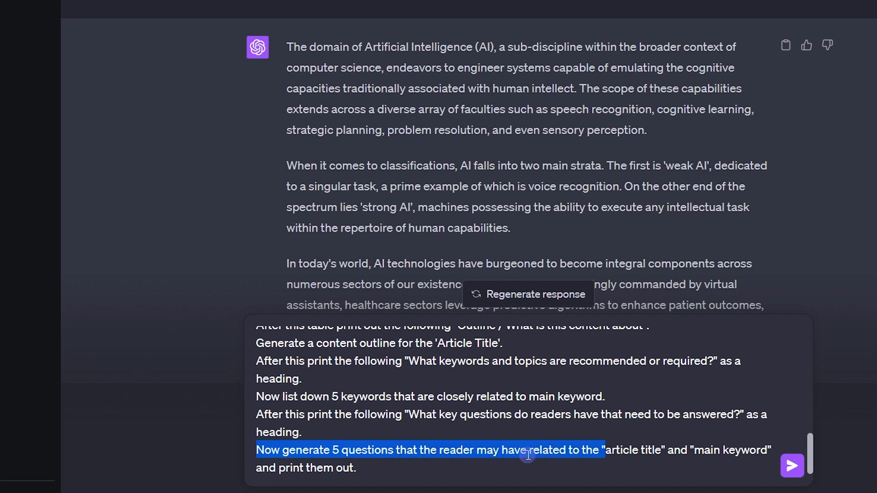
pyautogui.hotkey('shift', 'Down')
pyautogui.press('Right')
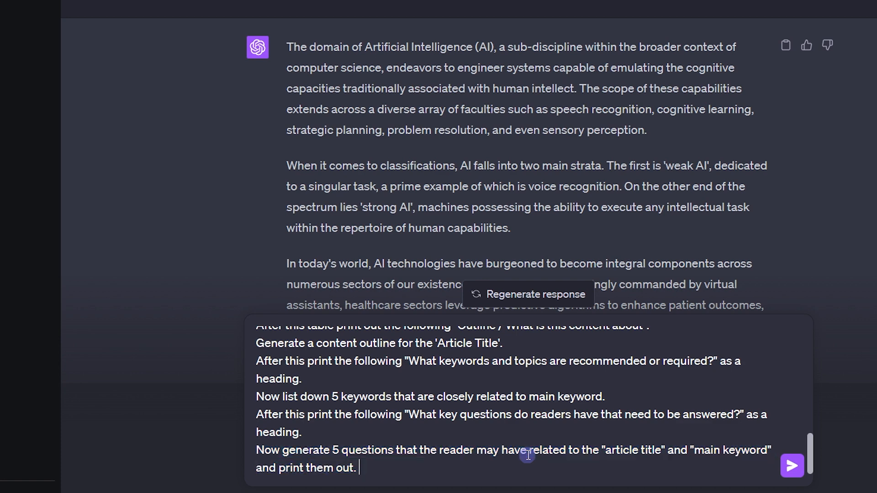
# Copy the first generated title, 'Bridging the Gap: Artificial Intelligence in the Service of Human Progress', into Article Title and enter 'artificial intelligence' as the Main Keyword
pyautogui.press('Up')
pyautogui.press('Up')
pyautogui.press('Up')
pyautogui.press('Up')
pyautogui.press('Up')
pyautogui.press('Up')
pyautogui.press('Up')
pyautogui.press('Up')
pyautogui.press('Up')
pyautogui.press('Up')
pyautogui.press('Up')
pyautogui.press('Up')
pyautogui.press('Up')
pyautogui.press('Up')
pyautogui.press('Up')
pyautogui.press('Up')
pyautogui.press('Up')
pyautogui.press('Up')
pyautogui.press('Up')
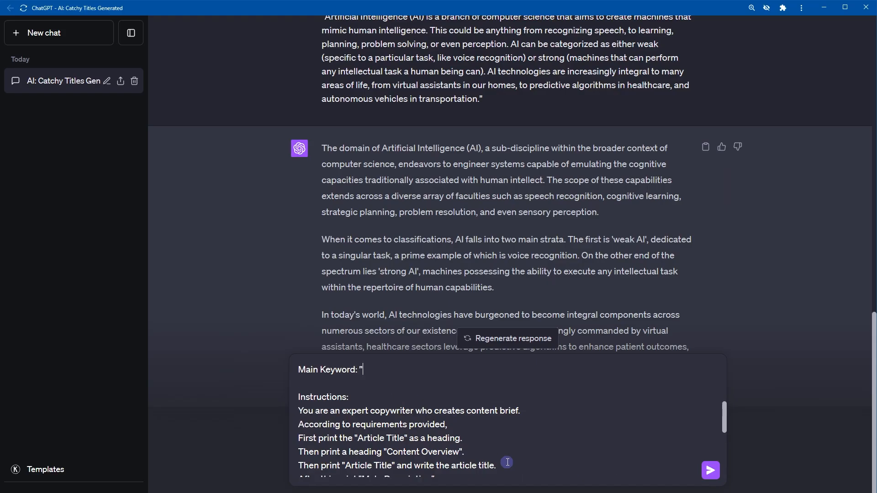
pyautogui.scroll(2, 508, 462)
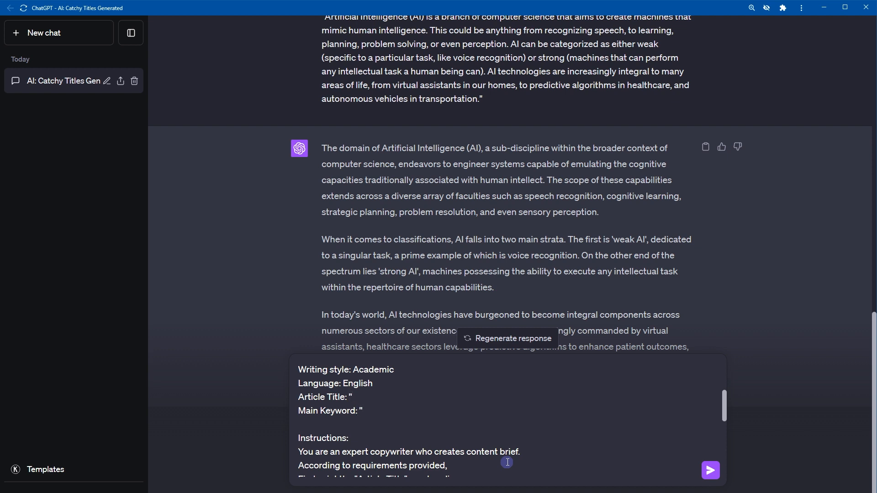
pyautogui.scroll(12, 648, 223)
pyautogui.scroll(-2, 648, 223)
pyautogui.moveTo(336, 119); pyautogui.dragTo(634, 133)
pyautogui.hotkey('ctrl', 'c')
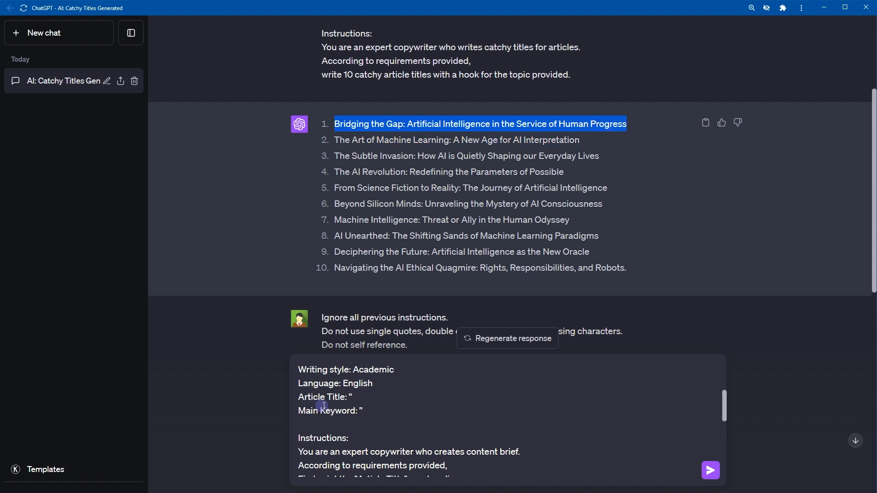
pyautogui.click(351, 397)
pyautogui.hotkey('ctrl', 'v')
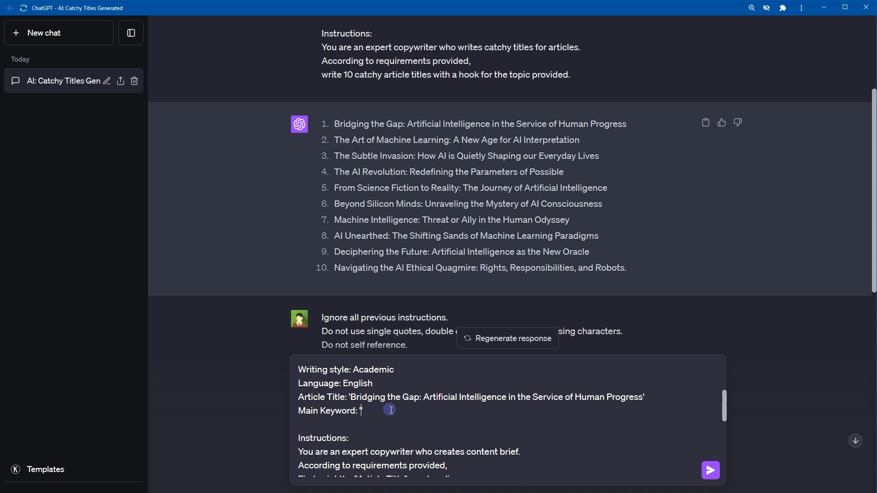
pyautogui.write('ficial intelligence')
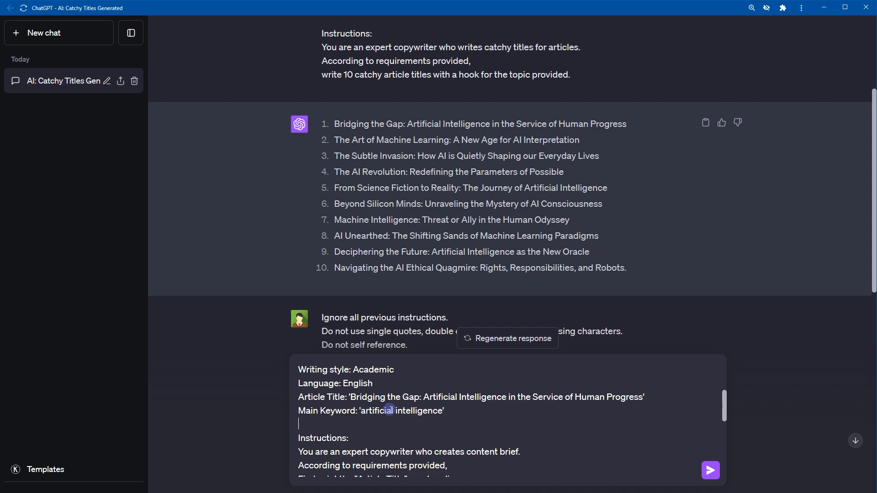
# Submit the content brief prompt and look over the Article Title and Content Overview parts of the response
pyautogui.scroll(-5, 390, 409)
pyautogui.press('Return')
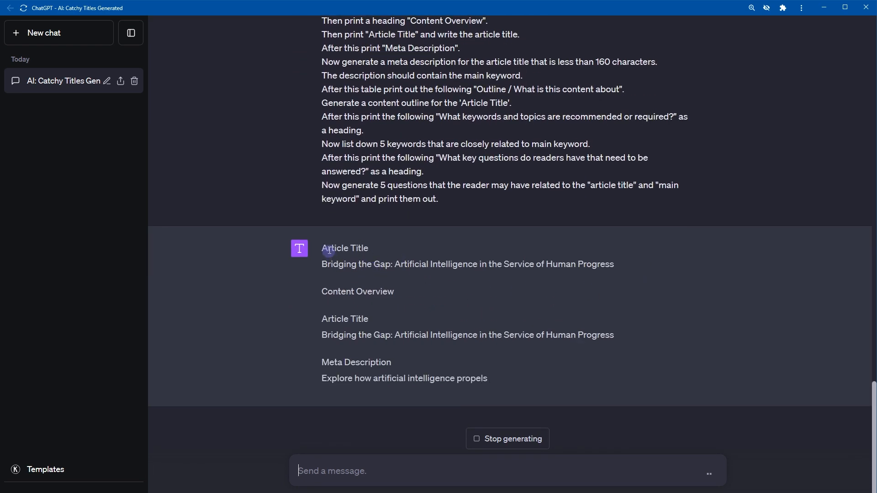
pyautogui.moveTo(458, 237); pyautogui.dragTo(401, 215)
pyautogui.click(379, 233)
pyautogui.moveTo(330, 199); pyautogui.dragTo(392, 209)
pyautogui.click(370, 217)
pyautogui.moveTo(338, 228); pyautogui.dragTo(396, 230)
pyautogui.click(396, 230)
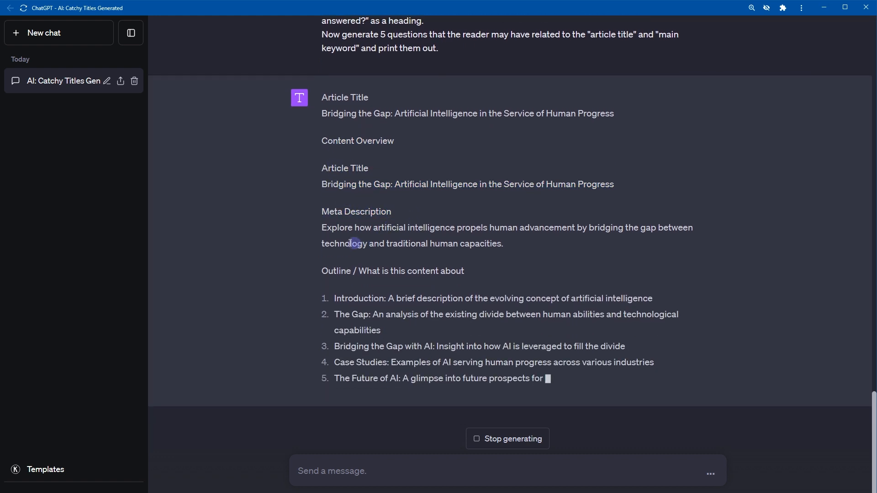
# Read through the meta description and the content outline in the generated brief, highlighting passages
pyautogui.moveTo(503, 225); pyautogui.dragTo(329, 133)
pyautogui.click(323, 132)
pyautogui.click(313, 134)
pyautogui.moveTo(394, 108); pyautogui.dragTo(440, 110)
pyautogui.click(441, 120)
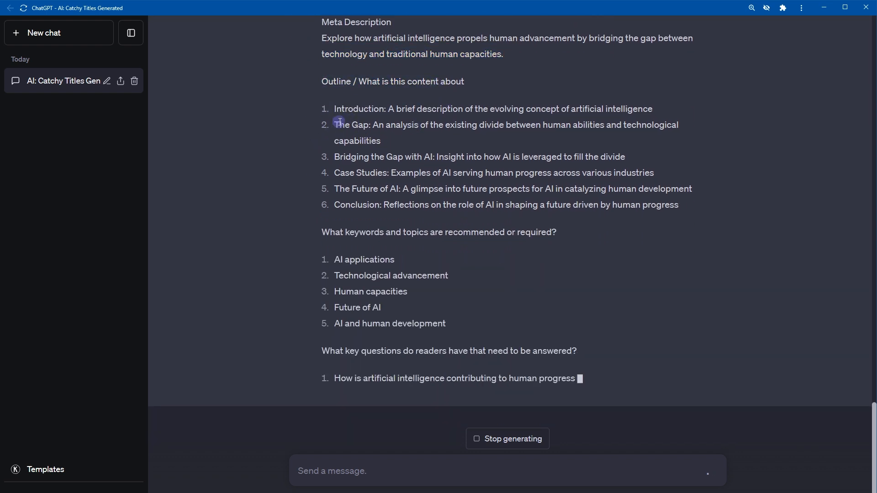
pyautogui.moveTo(332, 93); pyautogui.dragTo(570, 172)
pyautogui.click(506, 200)
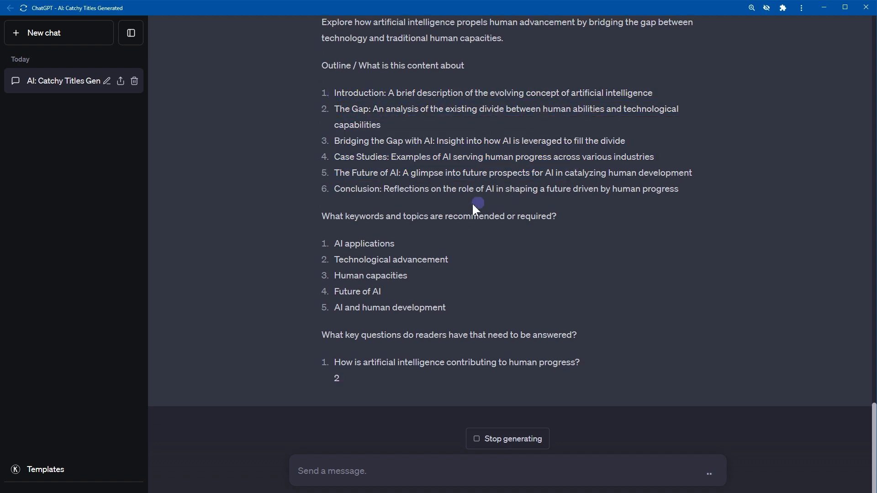
# Examine the recommended keywords and topics section of the brief, highlighting its heading and individual keywords
pyautogui.moveTo(341, 217); pyautogui.dragTo(541, 217)
pyautogui.click(529, 217)
pyautogui.moveTo(338, 260); pyautogui.dragTo(445, 260)
pyautogui.moveTo(341, 276); pyautogui.dragTo(413, 274)
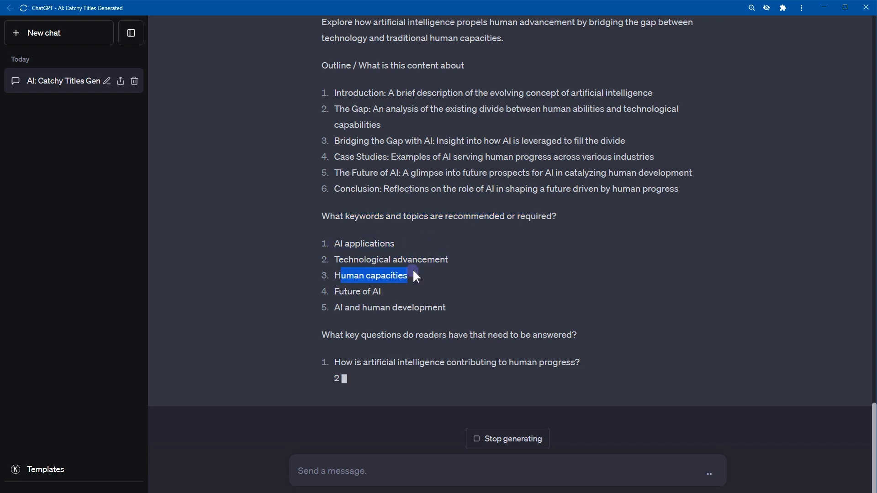
pyautogui.click(412, 272)
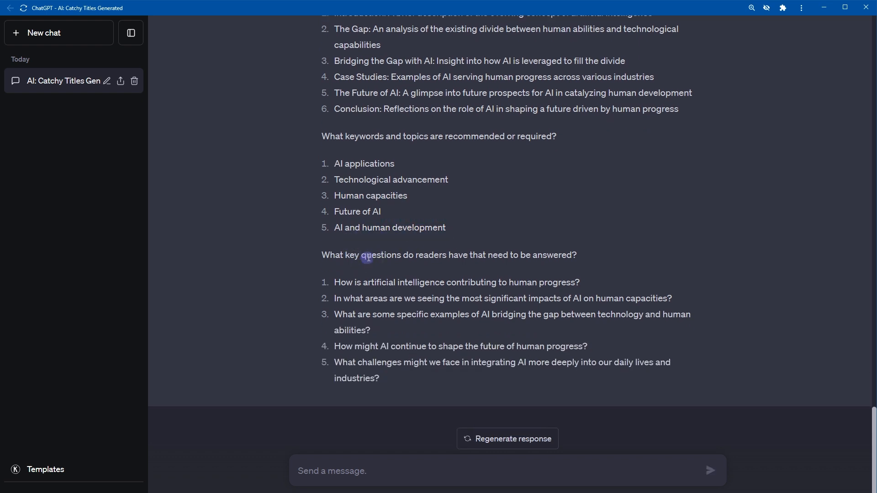
# Examine the reader questions section of the brief, and review the whole generated brief from its title down
pyautogui.moveTo(376, 257); pyautogui.dragTo(558, 251)
pyautogui.click(557, 250)
pyautogui.moveTo(336, 279); pyautogui.dragTo(419, 354)
pyautogui.click(418, 354)
pyautogui.scroll(7, 457, 353)
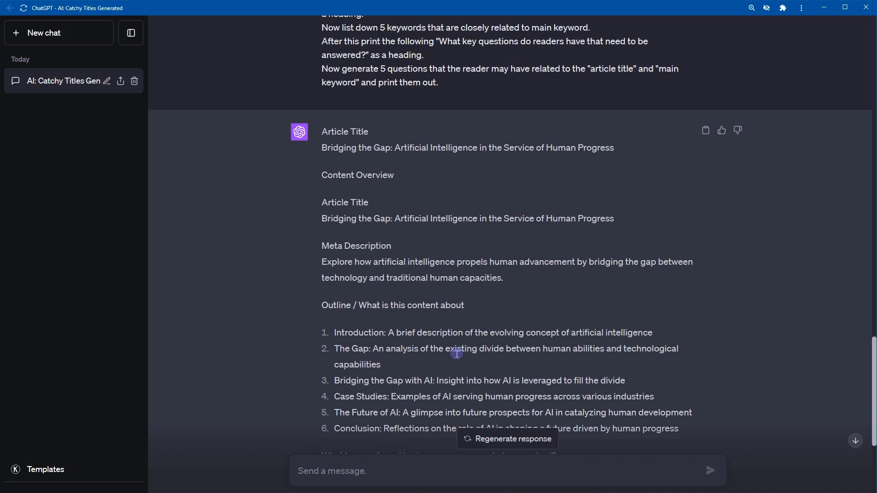
pyautogui.scroll(-1, 457, 352)
pyautogui.scroll(1, 498, 352)
pyautogui.scroll(-7, 704, 275)
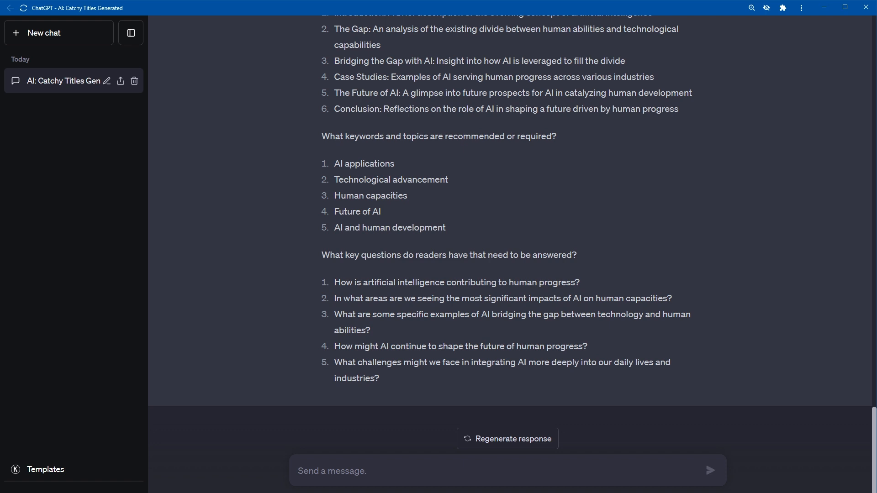
# Start a new prompt with the standard opening directives and requirements: Professional tone, Academic style, English, topic 'Javascript as frontend and backend programming language'
pyautogui.click(493, 465)
pyautogui.write('Ignore all previous instructions. Do not use single quotes, double quotes or any other enclosing characters. Do not self reference. Do not explain what you are doing.')
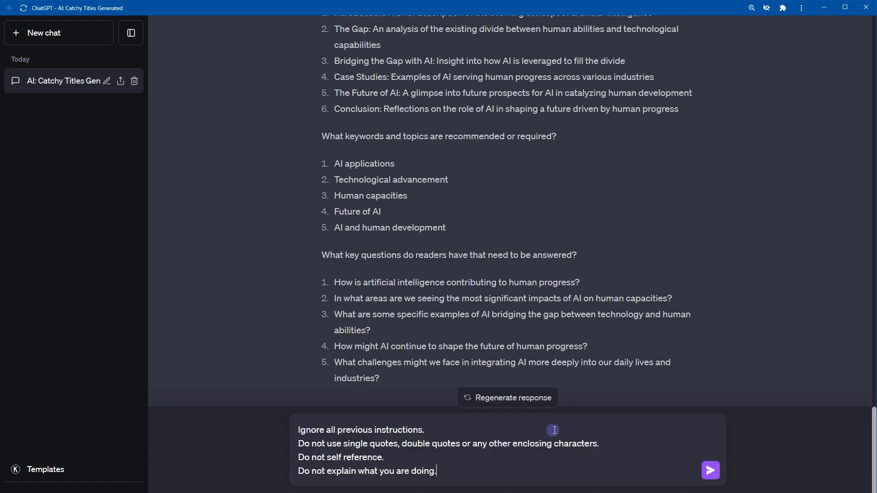
pyautogui.hotkey('shift', 'Return')
pyautogui.hotkey('shift', 'Return')
pyautogui.write("Requirements: Tone of voice: Professional Writing style: Academic Language: English Topic: 'Javascript as frontend and backend programming language'")
# Read through the tone of voice, writing style, language and topic requirements, highlighting each line
pyautogui.moveTo(326, 434); pyautogui.dragTo(416, 428)
pyautogui.click(364, 439)
pyautogui.moveTo(310, 444); pyautogui.dragTo(393, 448)
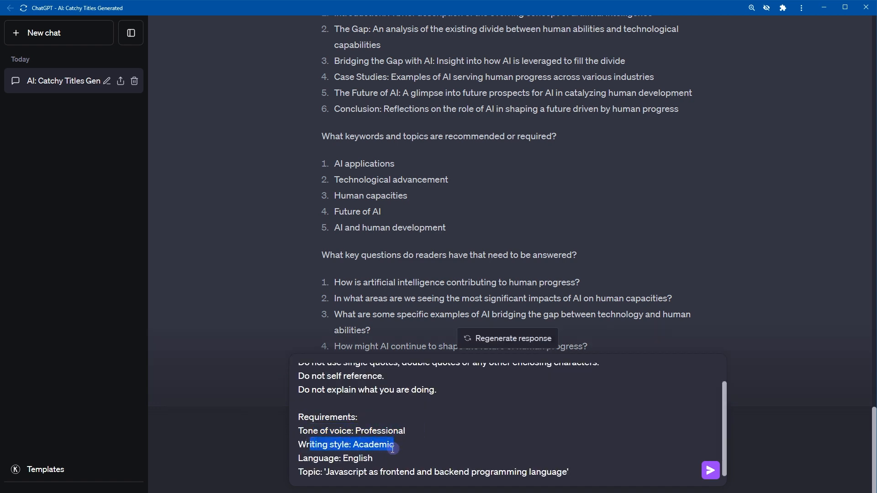
pyautogui.moveTo(319, 459); pyautogui.dragTo(376, 459)
pyautogui.click(327, 472)
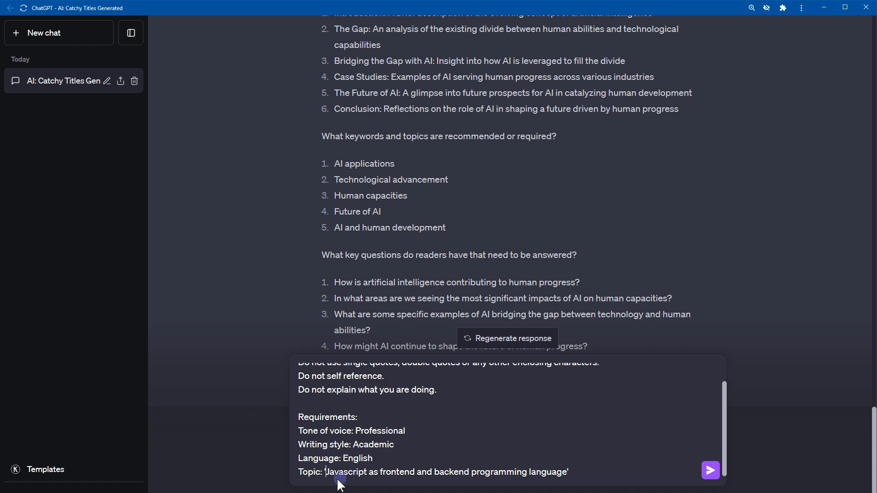
pyautogui.moveTo(326, 471); pyautogui.dragTo(579, 472)
pyautogui.click(579, 472)
# Add instructions for an expert copywriter to create only an extensive long form outline with at least 5 headings and detailed, catchy subheadings
pyautogui.press('Return')
pyautogui.press('Return')
pyautogui.write('Instructions: You are an expert copywriter who creates content outlines. According to the requirements provided, Create a long form content outline for the topic provided. The content outline should include a minimum of 5 headings and subheadings. The outline should be extensive and it should cover the entire topic. Create detailed subheadings that are engaging and catchy. Do not write the article, only write the outline of the article.')
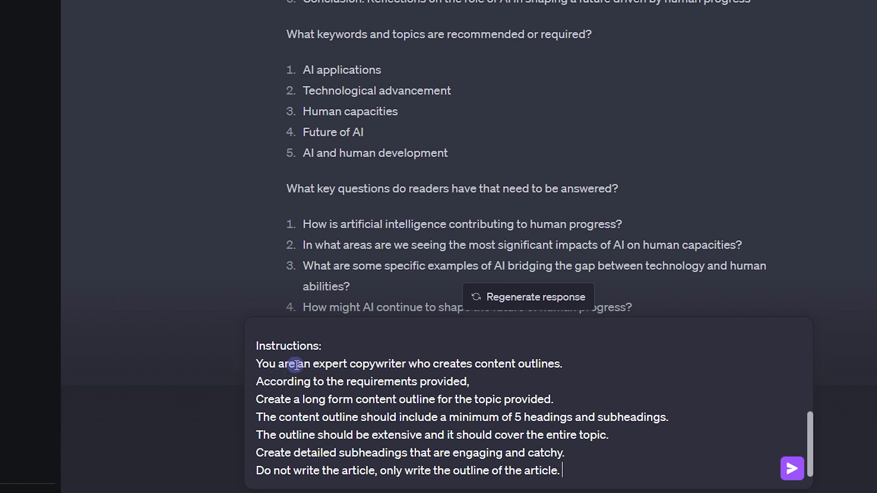
# Read through the copywriter role, the requirements reference and the long form content outline instruction, highlighting each
pyautogui.doubleClick(340, 363)
pyautogui.moveTo(360, 363); pyautogui.dragTo(551, 363)
pyautogui.moveTo(264, 382); pyautogui.dragTo(452, 387)
pyautogui.moveTo(295, 400); pyautogui.dragTo(490, 401)
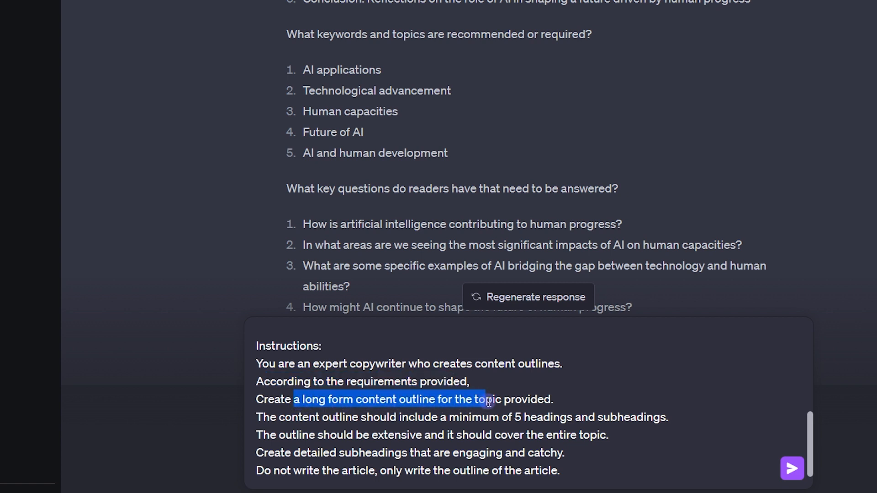
pyautogui.click(489, 400)
# Read through the instructions on minimum headings, topic coverage, detailed subheadings and writing only the outline, highlighting key phrases
pyautogui.click(282, 417)
pyautogui.moveTo(282, 417); pyautogui.dragTo(489, 418)
pyautogui.doubleClick(518, 417)
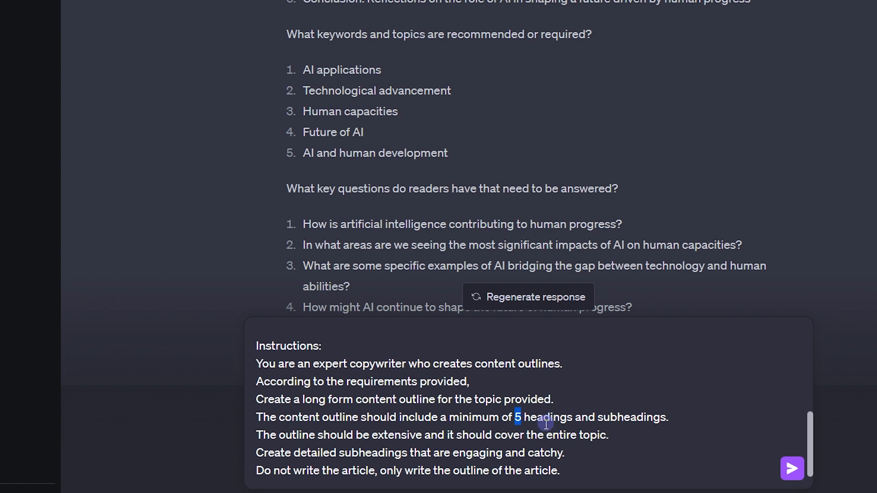
pyautogui.moveTo(296, 435); pyautogui.dragTo(519, 445)
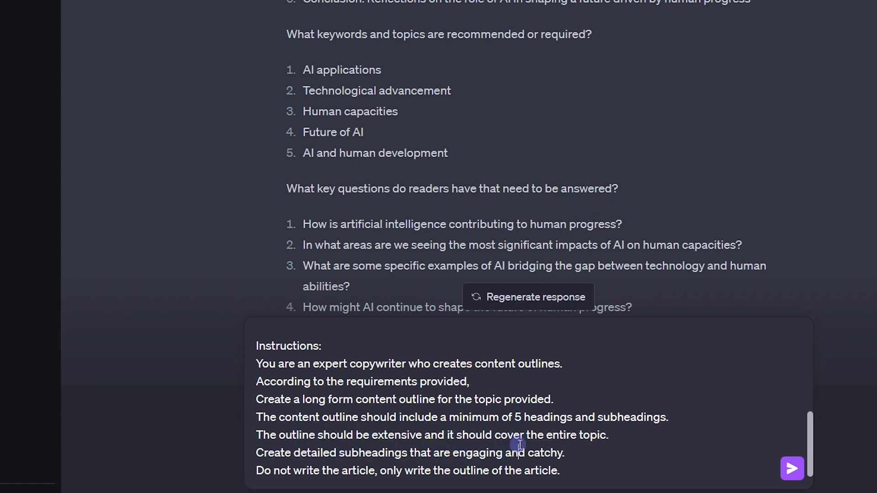
pyautogui.moveTo(301, 452); pyautogui.dragTo(389, 449)
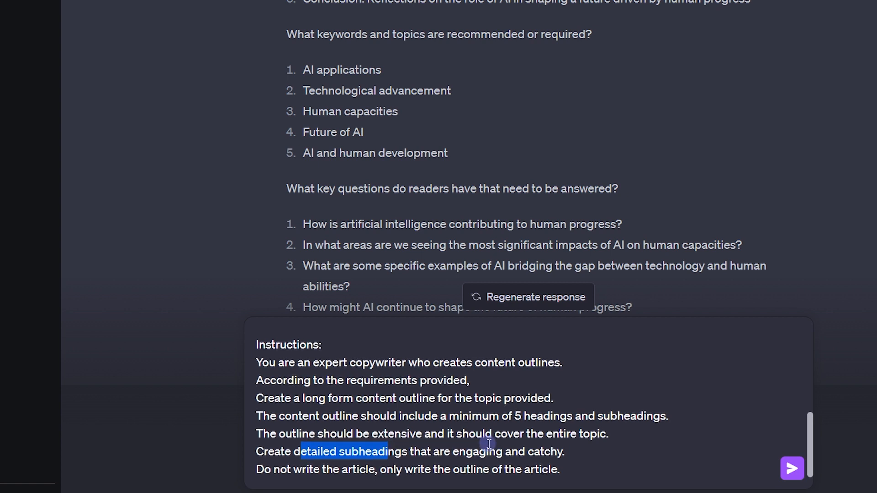
pyautogui.moveTo(302, 469); pyautogui.dragTo(516, 467)
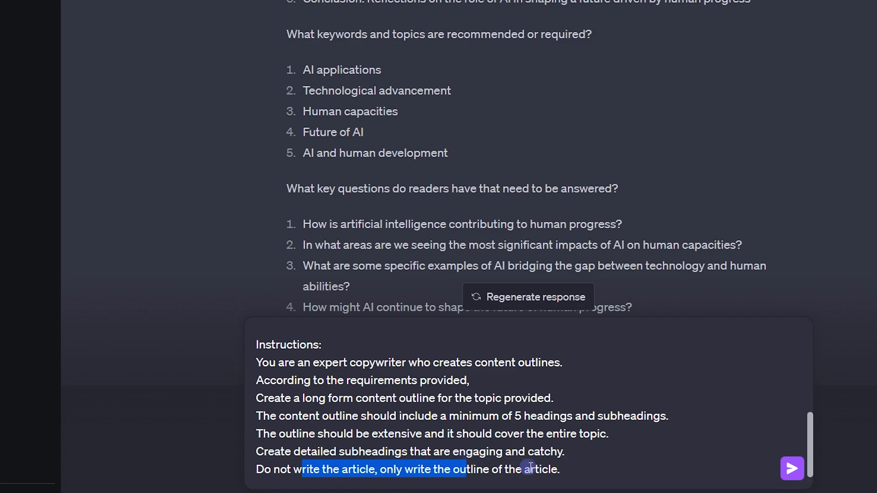
# Submit the content outline prompt and highlight its Javascript topic in the sent message
pyautogui.click(577, 475)
pyautogui.press('Return')
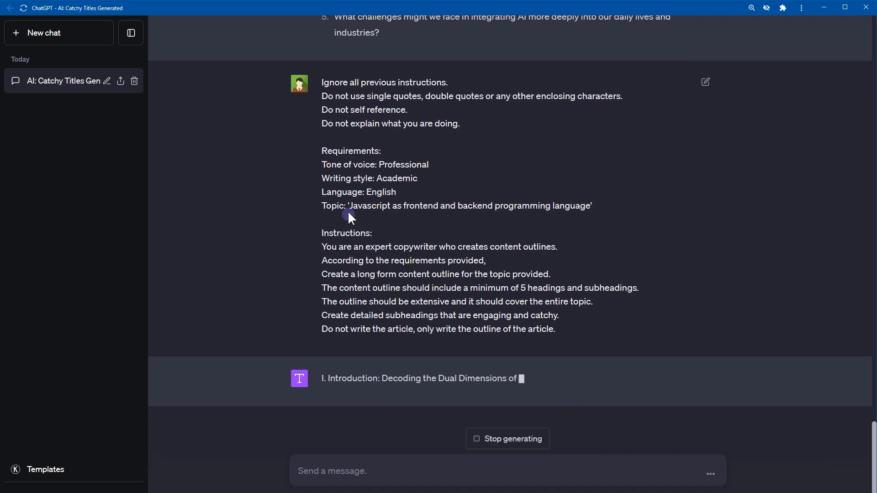
pyautogui.moveTo(349, 206); pyautogui.dragTo(579, 145)
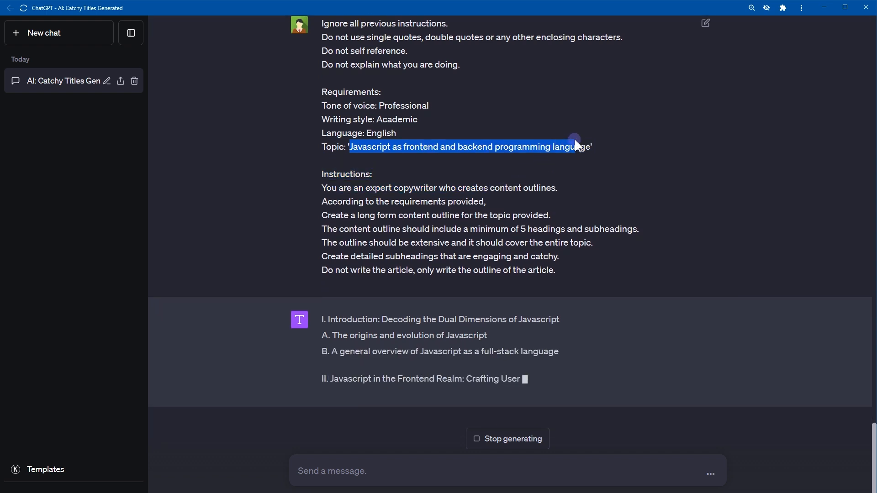
pyautogui.click(424, 306)
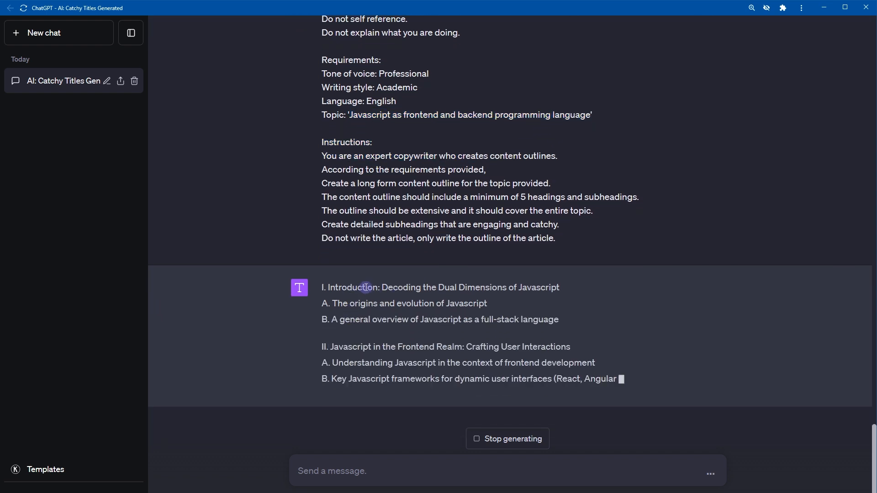
# Read the outline's introduction and frontend sections as they generate, highlighting headings and subheadings
pyautogui.moveTo(383, 282); pyautogui.dragTo(533, 233)
pyautogui.moveTo(330, 245); pyautogui.dragTo(561, 259)
pyautogui.tripleClick(352, 272)
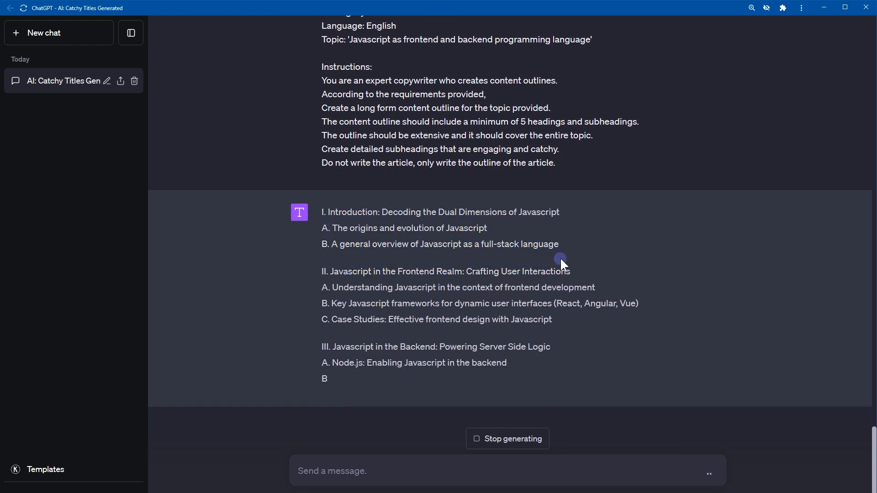
pyautogui.moveTo(339, 273); pyautogui.dragTo(385, 297)
pyautogui.click(377, 299)
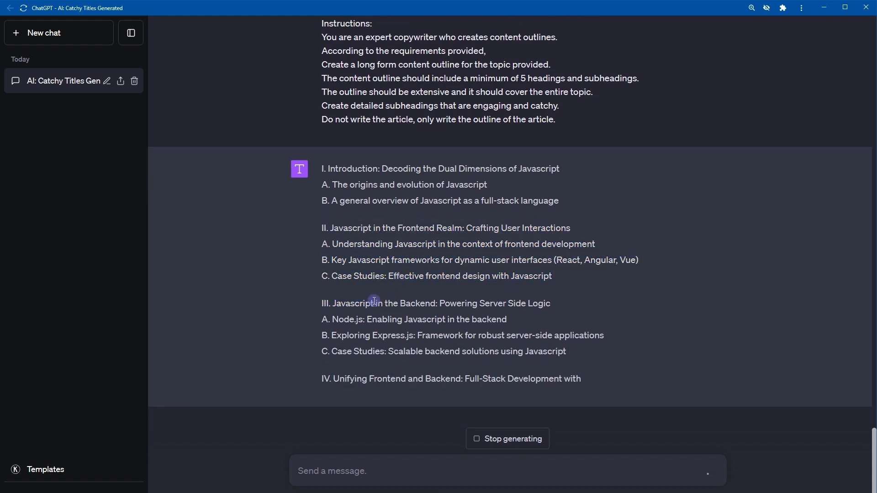
# Examine the outline's section on Javascript in the backend, highlighting its heading and subheadings
pyautogui.tripleClick(374, 301)
pyautogui.moveTo(333, 303); pyautogui.dragTo(406, 325)
pyautogui.click(408, 325)
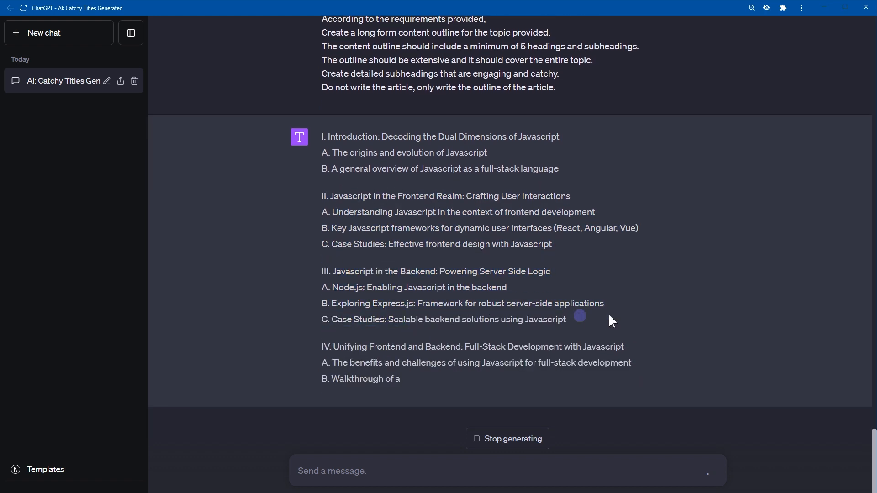
pyautogui.click(443, 329)
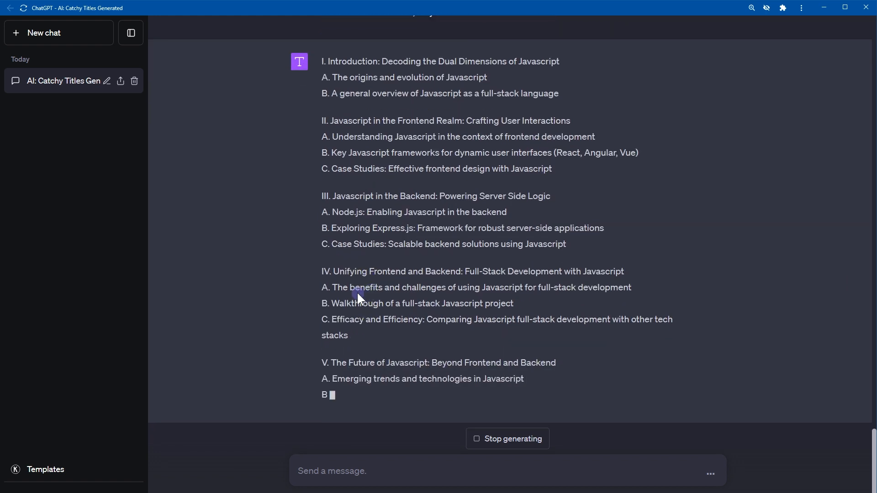
# Examine the outline's full-stack development, future of Javascript and conclusion sections, highlighting parts of each
pyautogui.moveTo(358, 294); pyautogui.dragTo(392, 310)
pyautogui.click(386, 333)
pyautogui.tripleClick(387, 333)
pyautogui.click(354, 338)
pyautogui.moveTo(343, 322); pyautogui.dragTo(418, 346)
pyautogui.click(420, 344)
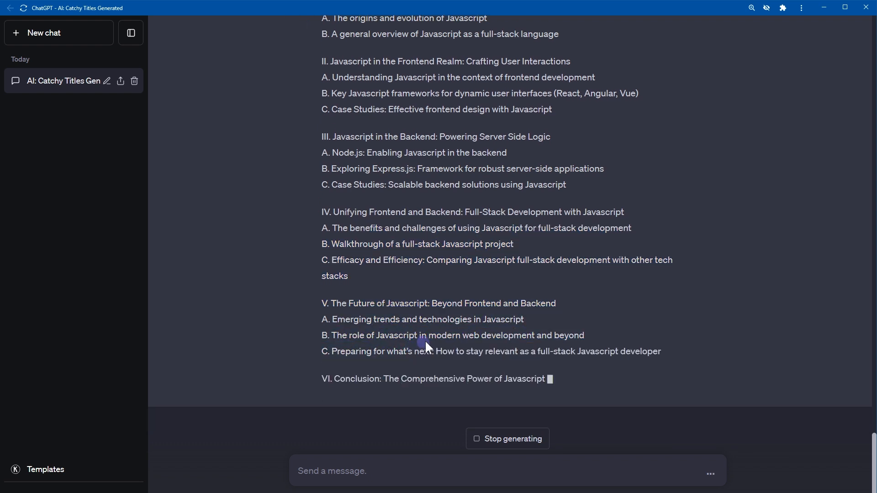
pyautogui.doubleClick(354, 346)
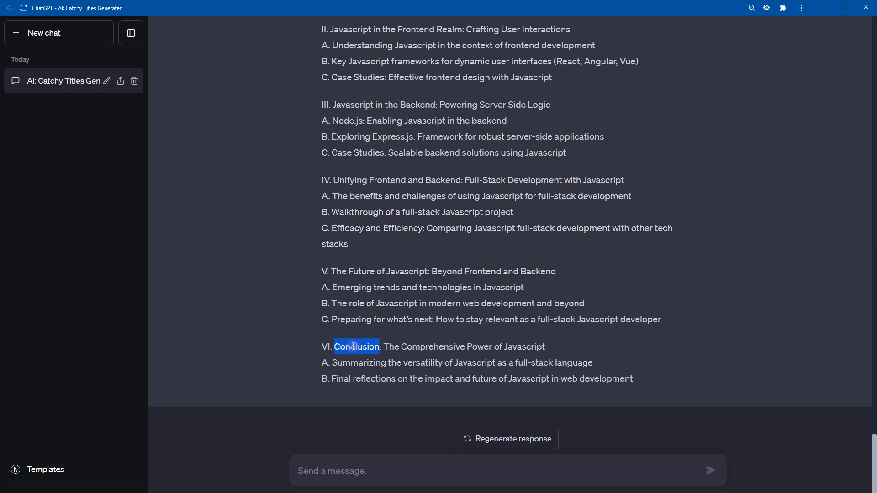
pyautogui.click(322, 348)
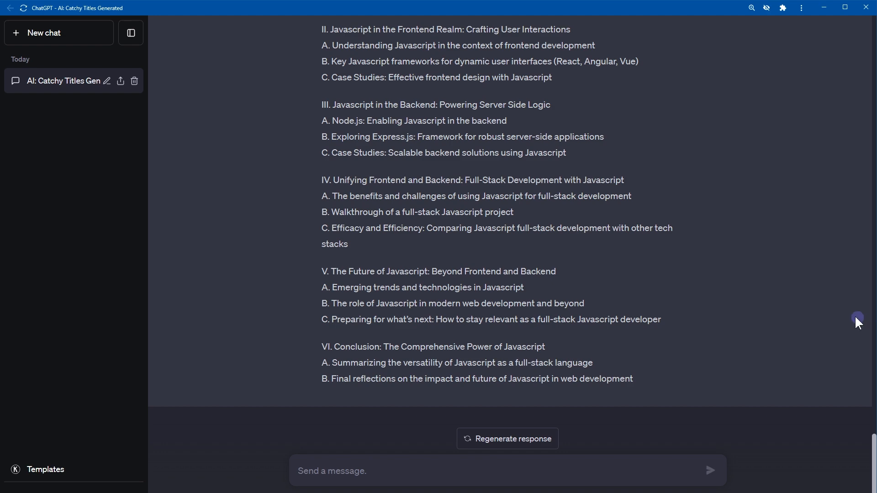
# Return to the outline's introduction and highlight its two subheadings on Javascript's origins and full-stack overview
pyautogui.scroll(5, 729, 324)
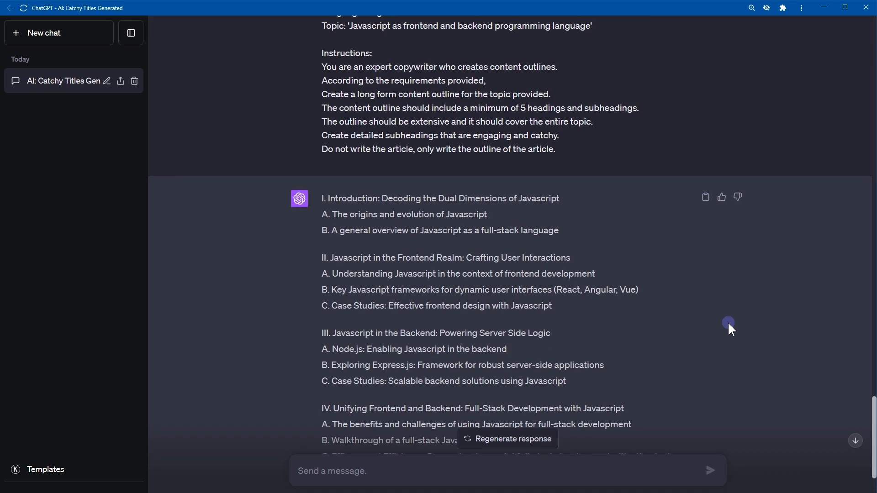
pyautogui.moveTo(332, 215); pyautogui.dragTo(500, 220)
pyautogui.click(348, 242)
pyautogui.moveTo(332, 231); pyautogui.dragTo(592, 233)
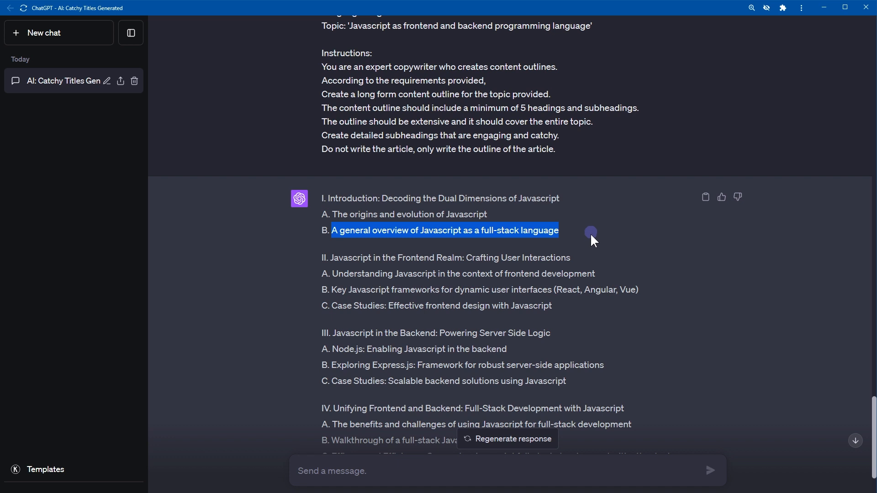
pyautogui.click(590, 234)
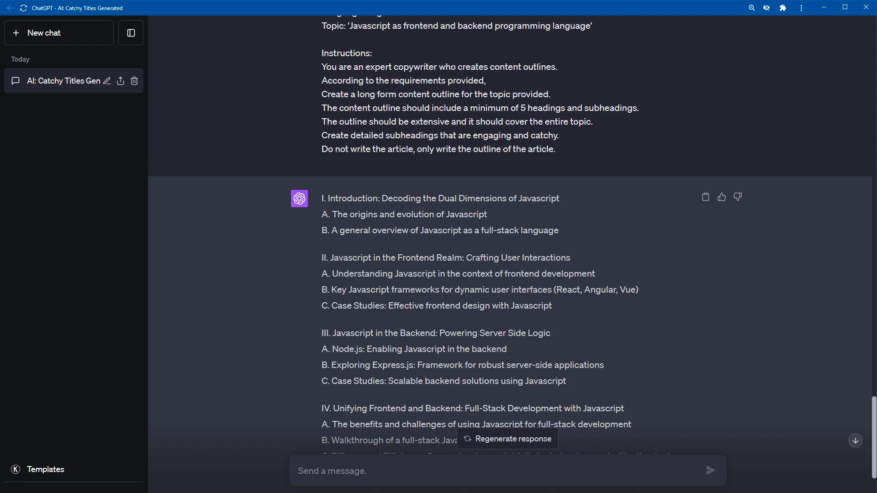
# Start another prompt with the four standard opening directives, from 'Ignore all previous instructions.' to 'Do not explain what you are doing.', and highlight them
pyautogui.scroll(-5, 655, 377)
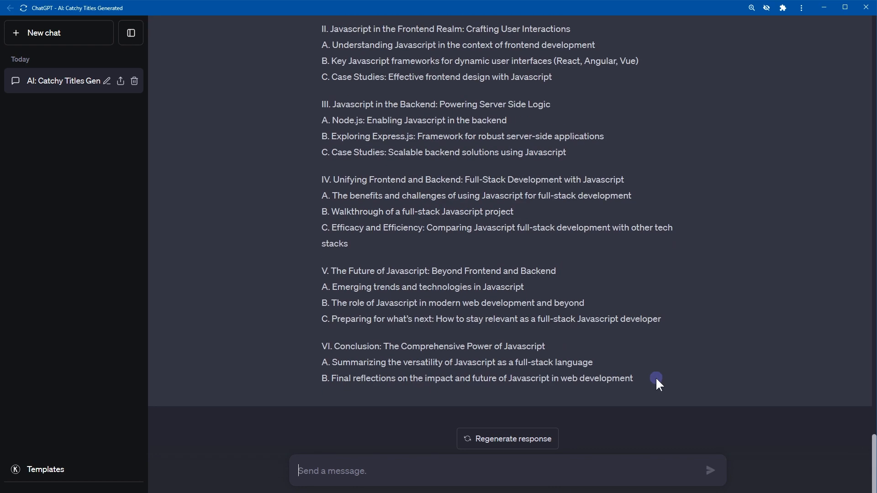
pyautogui.write('Ignore all previous instructions. Do not use single quotes, double quotes or any other enclosing characters. Do not self reference. Do not explain what you are doing.')
pyautogui.hotkey('shift', 'Home')
pyautogui.hotkey('shift', 'Up')
pyautogui.hotkey('shift', 'Up')
pyautogui.hotkey('shift', 'Up')
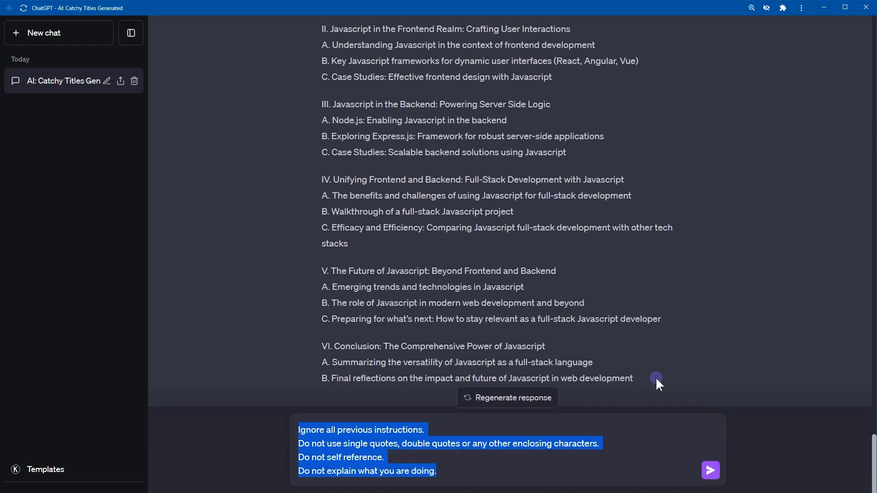
# Highlight the directive 'Do not use single quotes, double quotes or any other enclosing characters.' in the new prompt
pyautogui.press('Left')
pyautogui.hotkey('shift', 'Right')
pyautogui.hotkey('shift', 'Right')
pyautogui.hotkey('shift', 'Right')
pyautogui.hotkey('shift', 'Right')
pyautogui.hotkey('shift', 'Right')
pyautogui.hotkey('shift', 'Right')
pyautogui.hotkey('shift', 'Right')
pyautogui.hotkey('shift', 'Right')
pyautogui.hotkey('shift', 'Right')
pyautogui.hotkey('shift', 'Right')
pyautogui.hotkey('shift', 'Right')
pyautogui.hotkey('shift', 'Right')
pyautogui.hotkey('shift', 'Right')
pyautogui.hotkey('shift', 'Right')
pyautogui.hotkey('shift', 'Right')
pyautogui.hotkey('shift', 'Right')
pyautogui.hotkey('shift', 'Right')
pyautogui.hotkey('shift', 'Right')
pyautogui.hotkey('shift', 'Right')
pyautogui.hotkey('shift', 'Right')
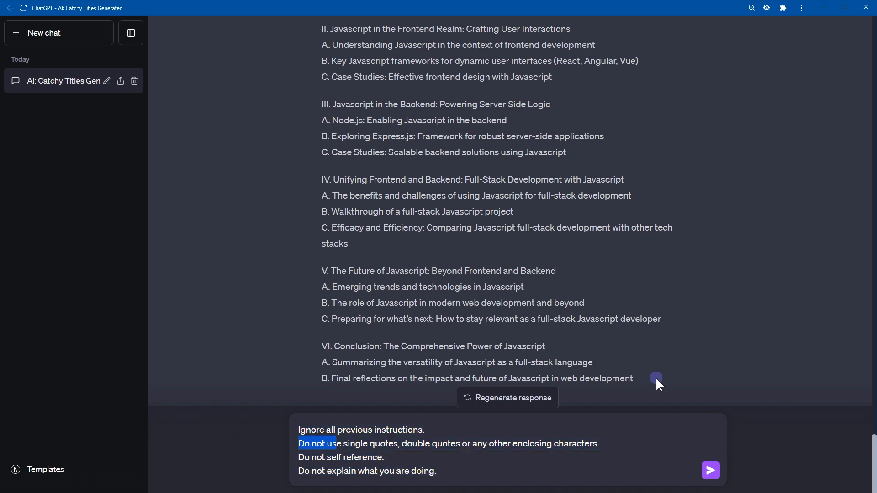
pyautogui.hotkey('shift', 'End')
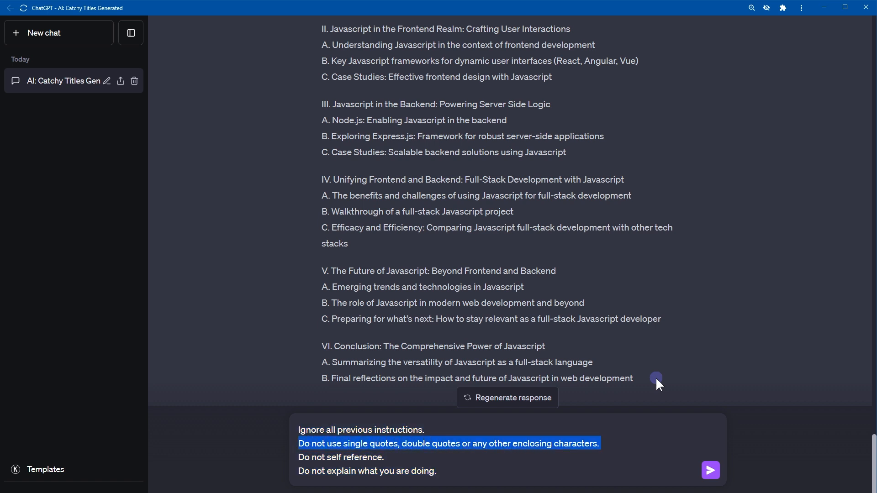
# Highlight the directives against self reference and explaining, and add a blank line below them for the next prompt section
pyautogui.press('Down')
pyautogui.hotkey('shift', 'Home')
pyautogui.press('Down')
pyautogui.hotkey('shift', 'End')
pyautogui.press('End')
pyautogui.hotkey('shift', 'Return')
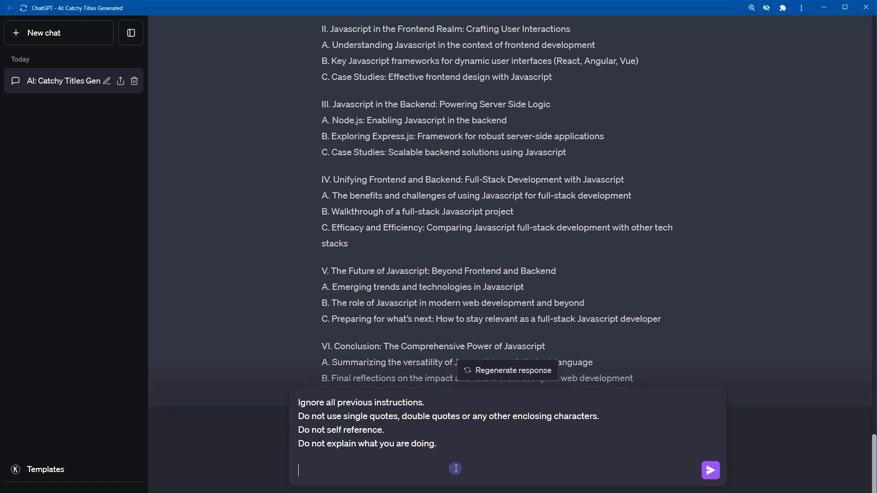
# Add a Requirements section: Professional tone, Academic style, English, 1 article per week, 3 months, topic 'Javascript', starting month August, and highlight its entries
pyautogui.write("Requirements: Tone of voice: Professional Writing style: Academic Language: English Articles per week: 1 Number of Months: 3 Article Topic: 'Javascript' Starting month: Auguust")
pyautogui.hotkey('shift', 'Up')
pyautogui.hotkey('shift', 'Up')
pyautogui.hotkey('shift', 'Up')
pyautogui.hotkey('shift', 'Up')
pyautogui.hotkey('shift', 'Up')
pyautogui.hotkey('shift', 'Up')
pyautogui.hotkey('shift', 'Up')
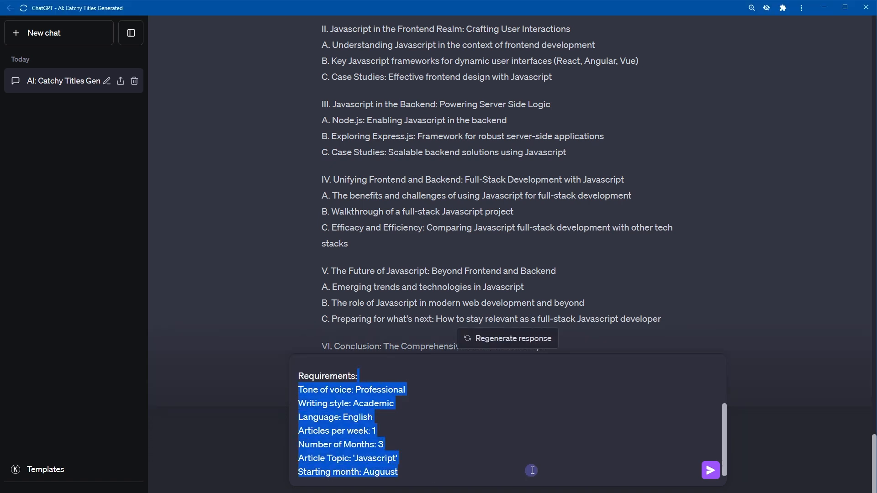
# Go through the requirements line by line and highlight the articles per week and number of months entries
pyautogui.hotkey('ctrl', 'a')
pyautogui.hotkey('shift', 'pagedown')
pyautogui.press('Down')
pyautogui.press('Down')
pyautogui.press('Down')
pyautogui.press('Down')
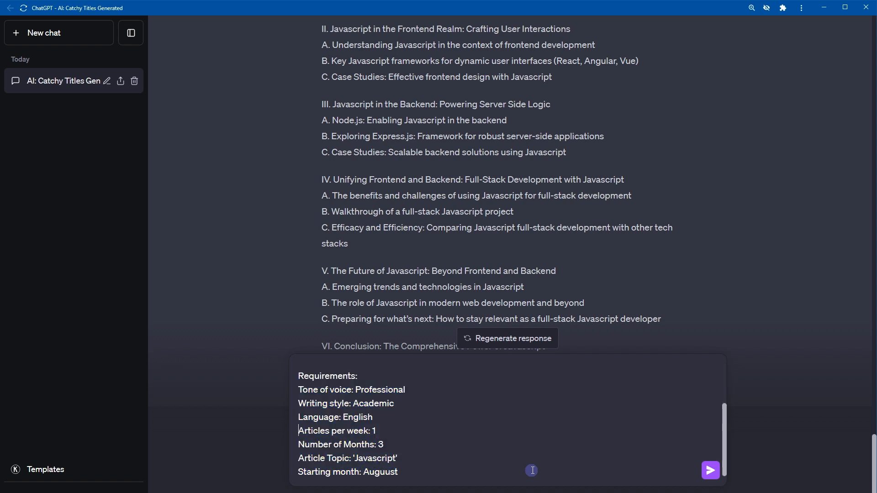
pyautogui.hotkey('shift', 'Up')
pyautogui.press('End')
pyautogui.press('Down')
pyautogui.hotkey('shift', 'Home')
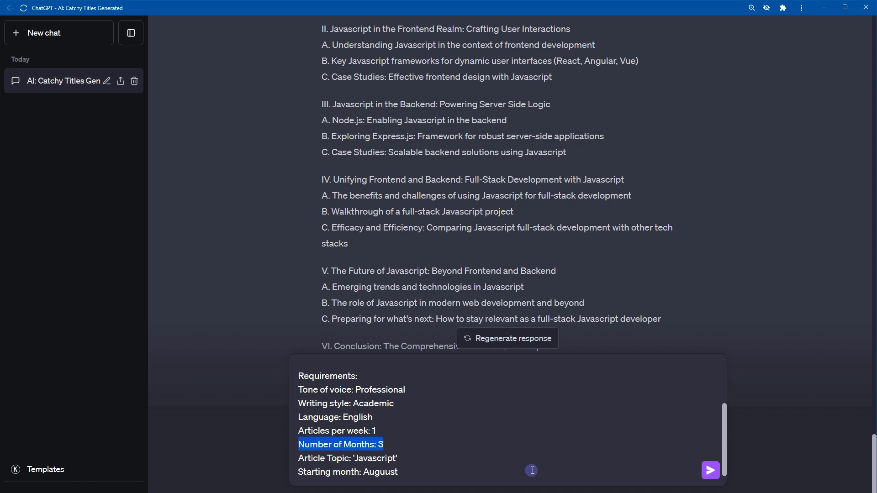
pyautogui.press('Left')
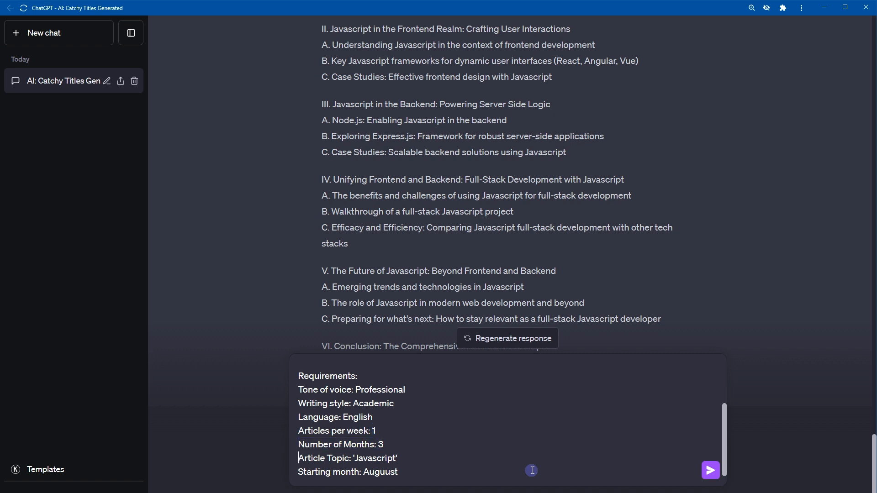
# Highlight the article topic and starting month lines, and correct the month's spelling to 'August'
pyautogui.hotkey('shift', 'End')
pyautogui.press('Down')
pyautogui.hotkey('shift', 'Home')
pyautogui.press('End')
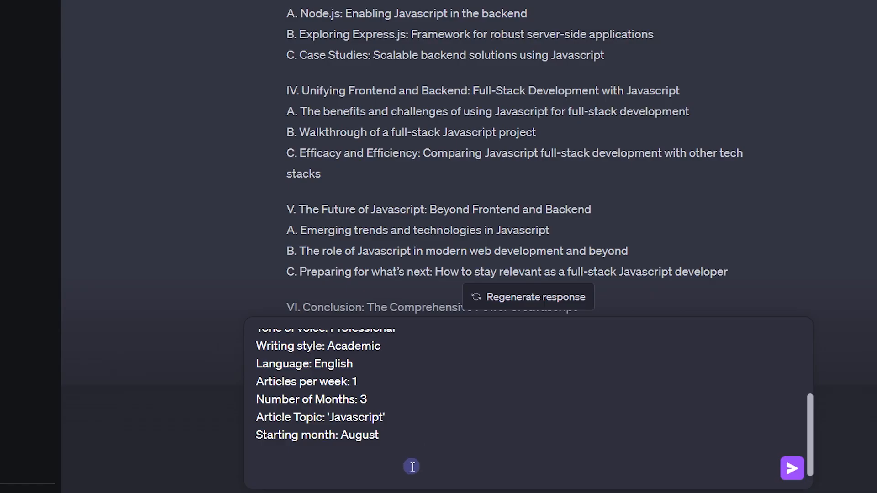
# Add an Instructions section for an expert content-calendar copywriter, covering the number of months, long tail keywords on 'article topic', weekly blog posts and catchy titles
pyautogui.write("Instructions: According to the requirements provided, create a content calendar for number of months provided using long tail keywords related to 'article topic'. There should be specific number of blog posts scheduled each week of the month as provided in requirements. Every blog post should have a catchy & attention grabing title. The table should have actual dates in the future. Organize each blog post in the table so that it looks like a calendar. Give me output in table format.")
pyautogui.scroll(3, 548, 432)
pyautogui.scroll(-3, 583, 417)
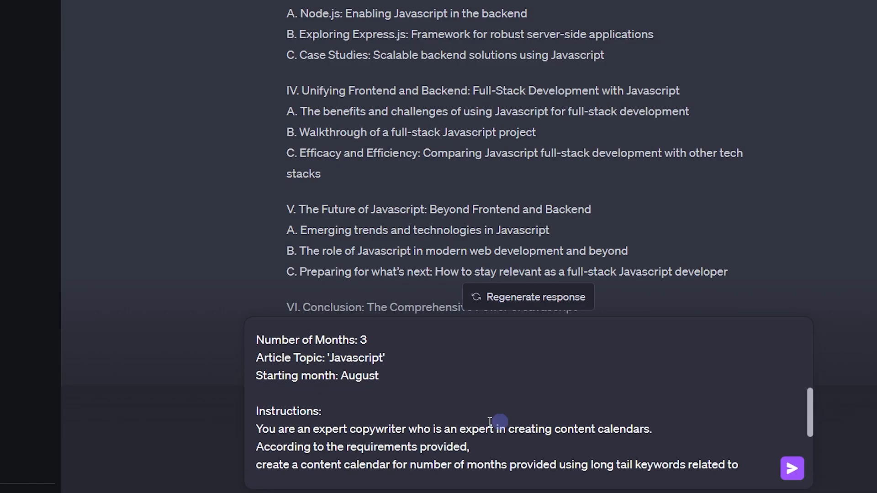
# Highlight the instructions from 'You are an expert copywriter' through 'According to the requirements provided,'
pyautogui.hotkey('shift', 'Right')
pyautogui.hotkey('shift', 'Right')
pyautogui.hotkey('shift', 'Right')
pyautogui.hotkey('shift', 'Right')
pyautogui.hotkey('shift', 'Right')
pyautogui.hotkey('shift', 'Right')
pyautogui.hotkey('shift', 'Right')
pyautogui.hotkey('shift', 'Right')
pyautogui.hotkey('shift', 'Right')
pyautogui.hotkey('shift', 'Right')
pyautogui.hotkey('shift', 'Right')
pyautogui.hotkey('shift', 'Right')
pyautogui.hotkey('shift', 'Right')
pyautogui.hotkey('shift', 'Right')
pyautogui.hotkey('shift', 'Right')
pyautogui.hotkey('shift', 'Right')
pyautogui.hotkey('shift', 'Right')
pyautogui.hotkey('shift', 'Right')
pyautogui.hotkey('shift', 'Right')
pyautogui.hotkey('shift', 'Right')
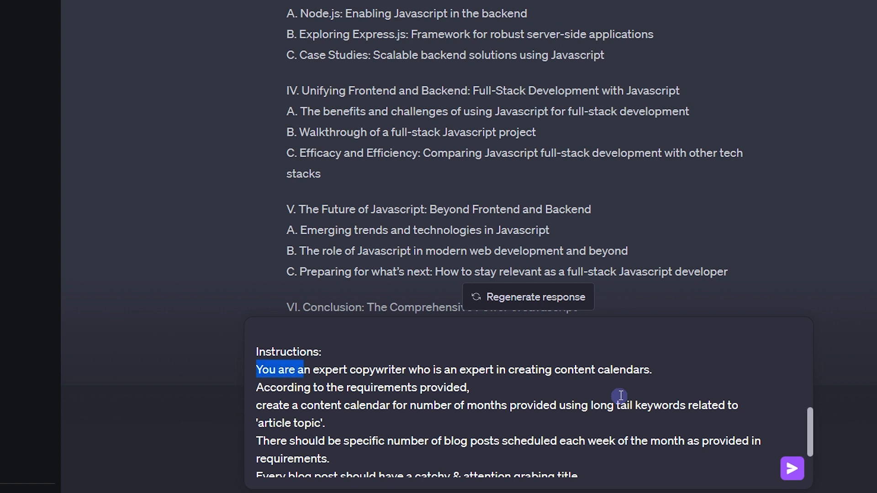
pyautogui.hotkey('shift', 'Right')
pyautogui.hotkey('shift', 'Right')
pyautogui.hotkey('shift', 'Right')
pyautogui.hotkey('shift', 'Right')
pyautogui.hotkey('shift', 'Right')
pyautogui.hotkey('shift', 'Right')
pyautogui.hotkey('shift', 'Right')
pyautogui.hotkey('shift', 'Right')
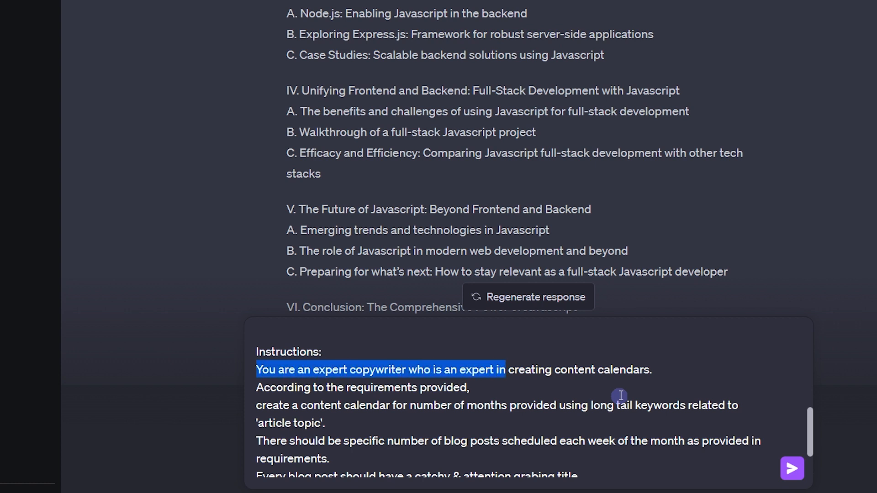
pyautogui.hotkey('shift', 'End')
pyautogui.hotkey('shift', 'Down')
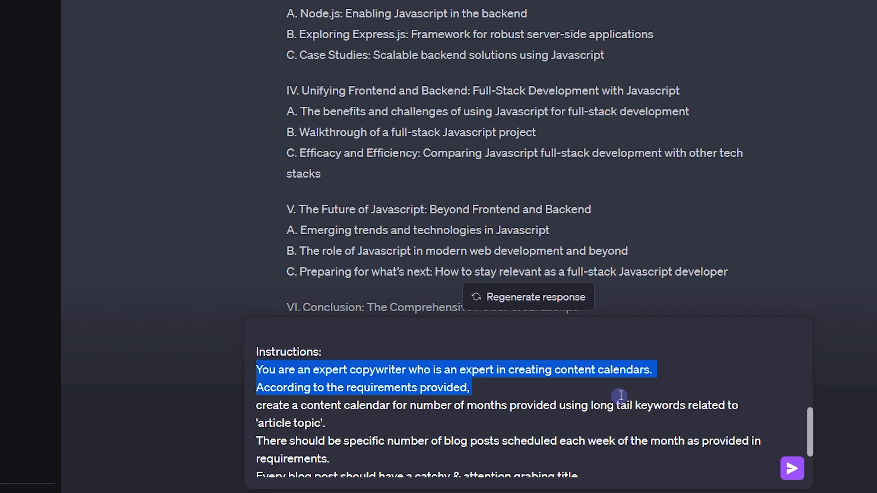
# Highlight the instruction to create a content calendar for the given number of months using related long tail keywords
pyautogui.press('Left')
pyautogui.hotkey('shift', 'Right')
pyautogui.hotkey('shift', 'Right')
pyautogui.hotkey('shift', 'Right')
pyautogui.hotkey('shift', 'Right')
pyautogui.hotkey('shift', 'Right')
pyautogui.hotkey('shift', 'Right')
pyautogui.hotkey('shift', 'Right')
pyautogui.hotkey('shift', 'Right')
pyautogui.hotkey('shift', 'Right')
pyautogui.hotkey('shift', 'Right')
pyautogui.hotkey('shift', 'Right')
pyautogui.hotkey('shift', 'Right')
pyautogui.hotkey('shift', 'Right')
pyautogui.hotkey('shift', 'Right')
pyautogui.hotkey('shift', 'Right')
pyautogui.hotkey('shift', 'Right')
pyautogui.hotkey('shift', 'Right')
pyautogui.hotkey('shift', 'Right')
pyautogui.hotkey('shift', 'Right')
pyautogui.hotkey('shift', 'Right')
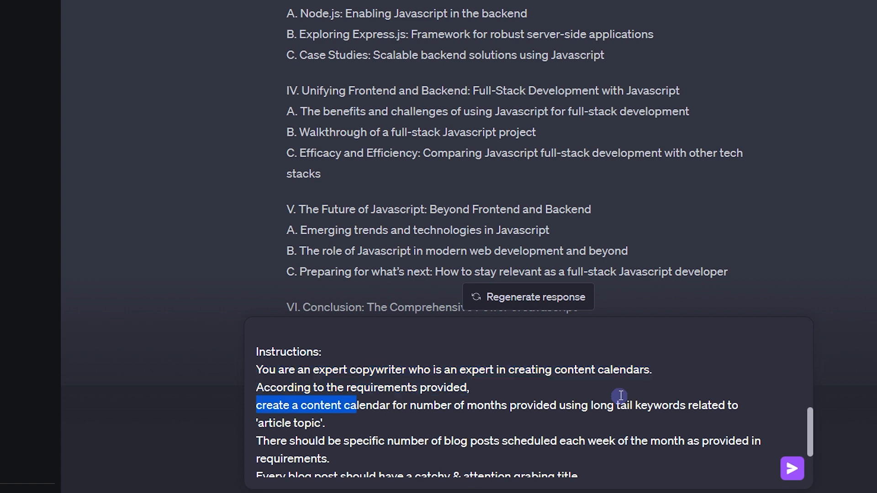
pyautogui.hotkey('shift', 'Right')
pyautogui.hotkey('shift', 'Right')
pyautogui.hotkey('shift', 'Right')
pyautogui.hotkey('shift', 'Right')
pyautogui.hotkey('shift', 'Right')
pyautogui.hotkey('shift', 'Right')
pyautogui.hotkey('shift', 'Right')
pyautogui.hotkey('shift', 'Right')
pyautogui.hotkey('shift', 'Right')
pyautogui.hotkey('shift', 'Right')
pyautogui.hotkey('shift', 'Right')
pyautogui.hotkey('shift', 'Right')
pyautogui.hotkey('shift', 'Right')
pyautogui.hotkey('shift', 'Right')
pyautogui.hotkey('shift', 'Right')
pyautogui.hotkey('shift', 'Right')
pyautogui.hotkey('shift', 'Right')
pyautogui.hotkey('shift', 'Right')
pyautogui.hotkey('shift', 'Right')
pyautogui.hotkey('shift', 'Right')
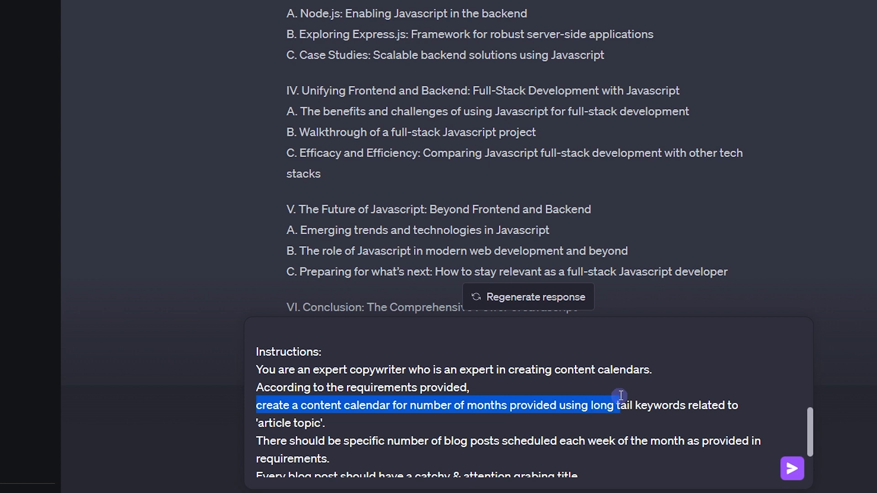
pyautogui.hotkey('shift', 'Right')
pyautogui.hotkey('shift', 'Right')
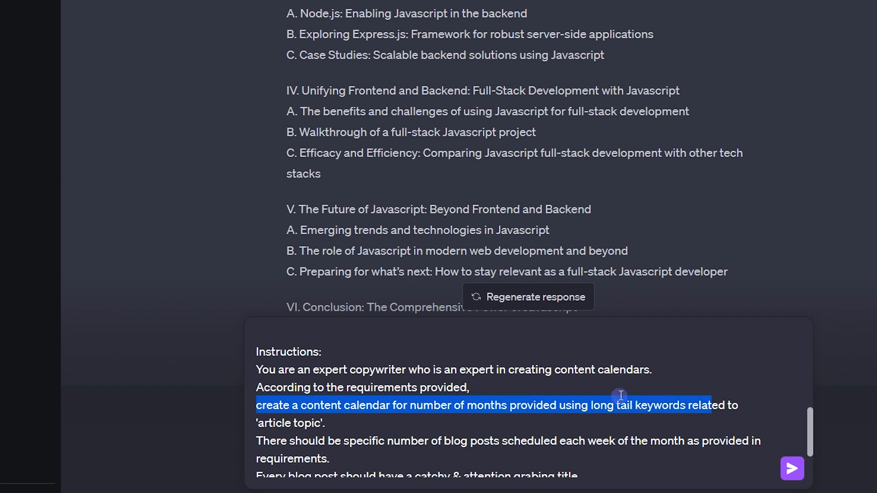
# Highlight the instruction that a specific number of blog posts be scheduled each week of the month
pyautogui.press('Down')
pyautogui.press('Down')
pyautogui.press('Down')
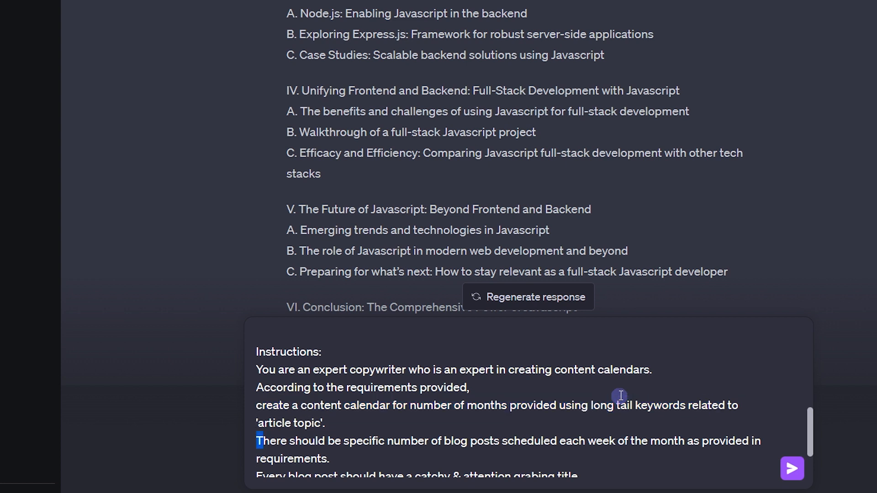
pyautogui.hotkey('shift', 'Right')
pyautogui.hotkey('shift', 'Right')
pyautogui.hotkey('shift', 'Right')
pyautogui.hotkey('shift', 'Right')
pyautogui.hotkey('shift', 'Right')
pyautogui.hotkey('shift', 'Right')
pyautogui.hotkey('shift', 'Right')
pyautogui.hotkey('shift', 'Right')
pyautogui.hotkey('shift', 'Right')
pyautogui.hotkey('shift', 'Right')
pyautogui.hotkey('shift', 'Right')
pyautogui.hotkey('shift', 'Right')
pyautogui.hotkey('shift', 'Right')
pyautogui.hotkey('shift', 'Right')
pyautogui.hotkey('shift', 'Right')
pyautogui.hotkey('shift', 'Right')
pyautogui.hotkey('shift', 'Right')
pyautogui.hotkey('shift', 'Right')
pyautogui.hotkey('shift', 'Right')
pyautogui.hotkey('shift', 'Right')
pyautogui.hotkey('shift', 'Right')
pyautogui.hotkey('shift', 'Right')
pyautogui.hotkey('shift', 'Right')
pyautogui.hotkey('shift', 'Right')
pyautogui.hotkey('shift', 'Right')
pyautogui.hotkey('shift', 'Right')
pyautogui.hotkey('shift', 'Right')
pyautogui.hotkey('shift', 'Right')
pyautogui.hotkey('shift', 'Right')
pyautogui.hotkey('shift', 'Right')
pyautogui.hotkey('shift', 'Right')
pyautogui.hotkey('shift', 'Right')
pyautogui.hotkey('shift', 'Right')
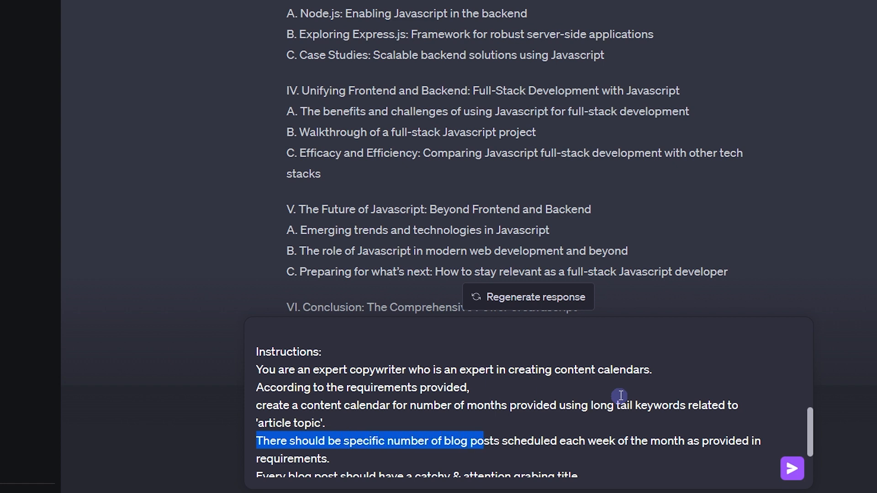
pyautogui.hotkey('shift', 'Right')
pyautogui.hotkey('shift', 'Right')
pyautogui.hotkey('shift', 'Right')
pyautogui.hotkey('shift', 'Right')
pyautogui.hotkey('shift', 'Right')
pyautogui.hotkey('shift', 'Right')
pyautogui.hotkey('shift', 'Right')
pyautogui.hotkey('shift', 'Right')
pyautogui.hotkey('shift', 'Right')
pyautogui.hotkey('shift', 'Right')
pyautogui.hotkey('shift', 'Right')
pyautogui.hotkey('shift', 'Right')
pyautogui.hotkey('shift', 'Right')
pyautogui.hotkey('shift', 'Right')
pyautogui.hotkey('shift', 'Right')
pyautogui.hotkey('shift', 'Right')
pyautogui.hotkey('shift', 'Right')
pyautogui.hotkey('shift', 'Right')
pyautogui.hotkey('shift', 'Right')
pyautogui.hotkey('shift', 'Right')
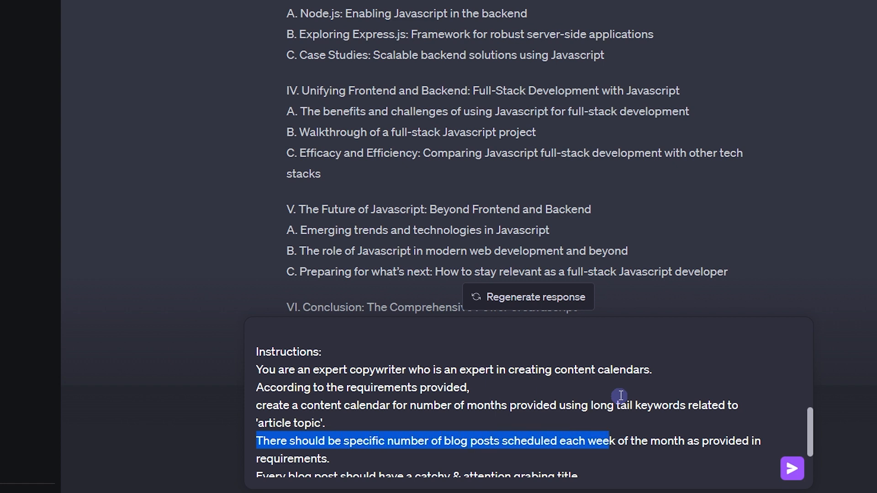
pyautogui.hotkey('shift', 'Right')
pyautogui.hotkey('shift', 'Right')
pyautogui.hotkey('shift', 'Right')
pyautogui.hotkey('shift', 'Right')
pyautogui.hotkey('shift', 'Right')
pyautogui.hotkey('shift', 'Right')
pyautogui.hotkey('shift', 'Right')
pyautogui.hotkey('shift', 'Right')
pyautogui.hotkey('shift', 'Right')
pyautogui.hotkey('shift', 'Right')
pyautogui.hotkey('shift', 'Right')
pyautogui.hotkey('shift', 'Right')
pyautogui.hotkey('shift', 'Right')
pyautogui.hotkey('shift', 'Right')
pyautogui.hotkey('shift', 'Right')
pyautogui.hotkey('shift', 'Right')
pyautogui.hotkey('shift', 'Right')
pyautogui.hotkey('shift', 'Right')
pyautogui.hotkey('shift', 'Right')
pyautogui.hotkey('shift', 'Right')
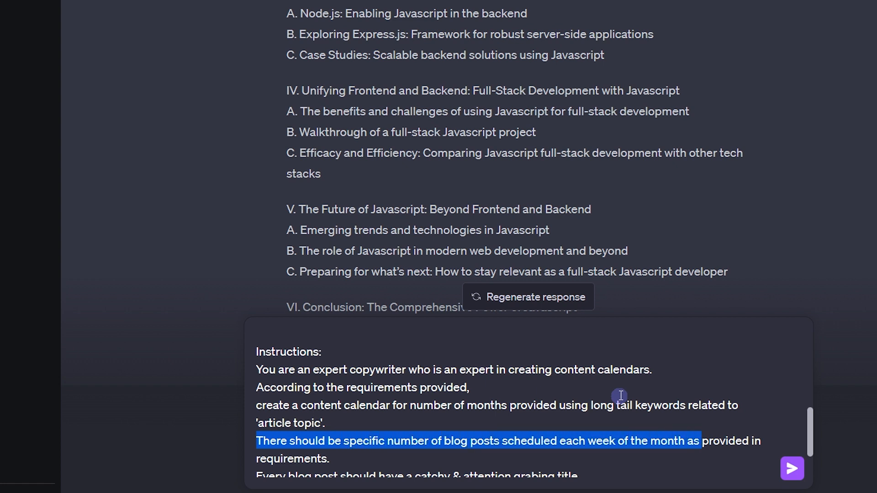
# Highlight the instruction 'Every blog post should have a catchy & attention grabing title.'
pyautogui.press('Right')
pyautogui.hotkey('ctrl', 'End')
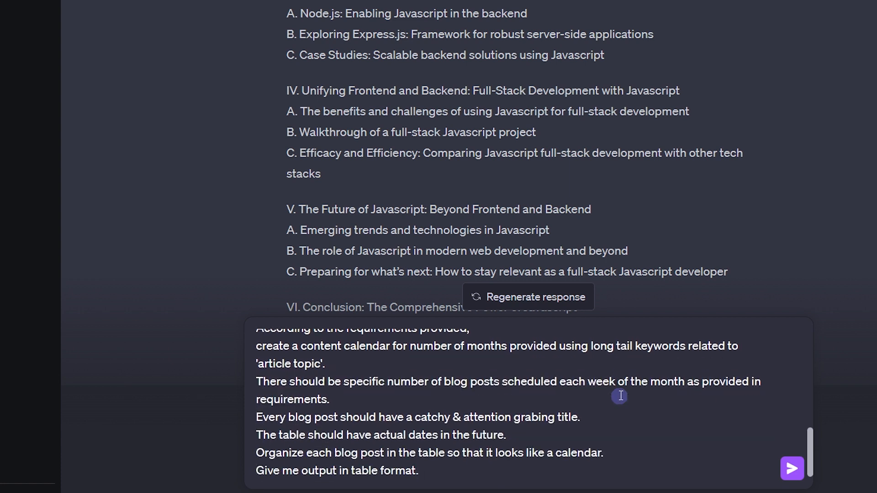
pyautogui.hotkey('shift', 'Right')
pyautogui.hotkey('shift', 'Right')
pyautogui.hotkey('shift', 'Right')
pyautogui.hotkey('shift', 'Right')
pyautogui.hotkey('shift', 'Right')
pyautogui.hotkey('shift', 'Right')
pyautogui.hotkey('shift', 'Right')
pyautogui.hotkey('shift', 'Right')
pyautogui.hotkey('shift', 'Right')
pyautogui.hotkey('shift', 'Right')
pyautogui.hotkey('shift', 'Right')
pyautogui.hotkey('shift', 'Right')
pyautogui.hotkey('shift', 'Right')
pyautogui.hotkey('shift', 'Right')
pyautogui.hotkey('shift', 'Right')
pyautogui.hotkey('shift', 'Right')
pyautogui.hotkey('shift', 'Right')
pyautogui.hotkey('shift', 'Right')
pyautogui.hotkey('shift', 'Right')
pyautogui.hotkey('shift', 'Right')
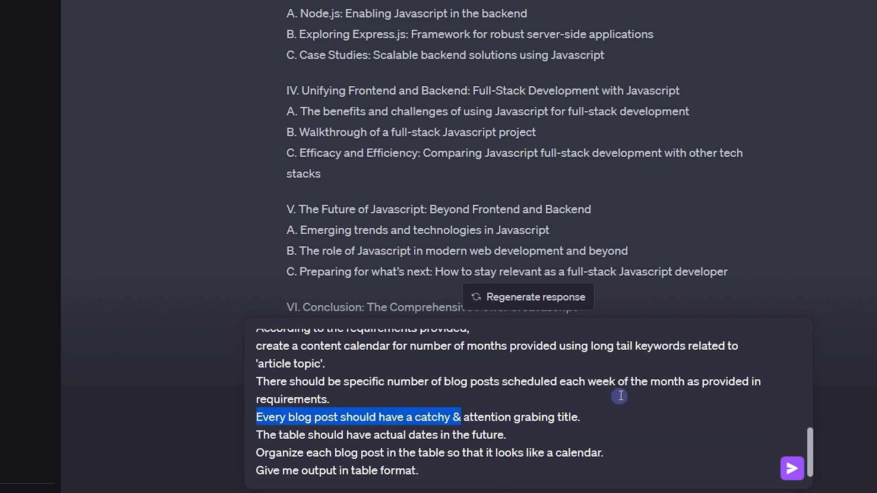
pyautogui.hotkey('shift', 'End')
# Highlight the instruction 'The table should have actual dates in the future.'
pyautogui.press('Right')
pyautogui.press('Right')
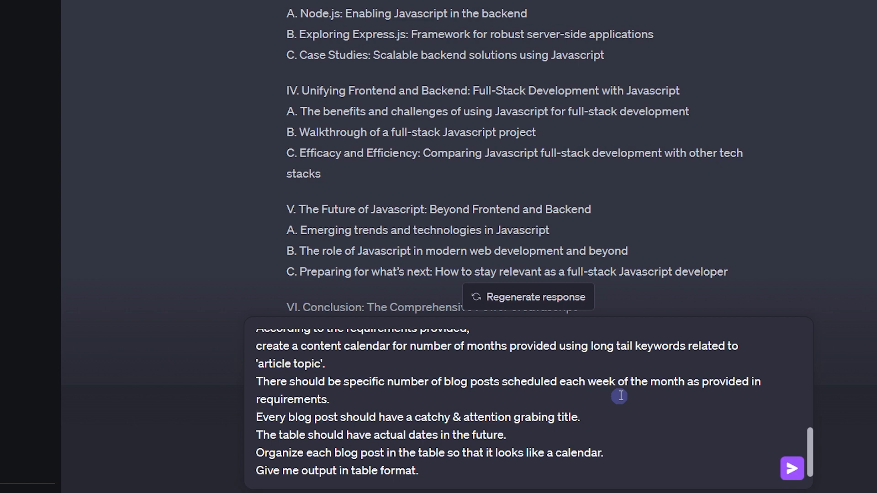
pyautogui.hotkey('shift', 'Right')
pyautogui.hotkey('shift', 'Right')
pyautogui.hotkey('shift', 'Right')
pyautogui.hotkey('shift', 'Right')
pyautogui.hotkey('shift', 'Right')
pyautogui.hotkey('shift', 'Right')
pyautogui.hotkey('shift', 'Right')
pyautogui.hotkey('shift', 'Right')
pyautogui.hotkey('shift', 'Right')
pyautogui.hotkey('shift', 'Right')
pyautogui.hotkey('shift', 'Right')
pyautogui.hotkey('shift', 'Right')
pyautogui.hotkey('shift', 'Right')
pyautogui.hotkey('shift', 'Right')
pyautogui.hotkey('shift', 'Right')
pyautogui.hotkey('shift', 'Right')
pyautogui.hotkey('shift', 'Right')
pyautogui.hotkey('shift', 'Right')
pyautogui.hotkey('shift', 'Right')
pyautogui.hotkey('shift', 'Right')
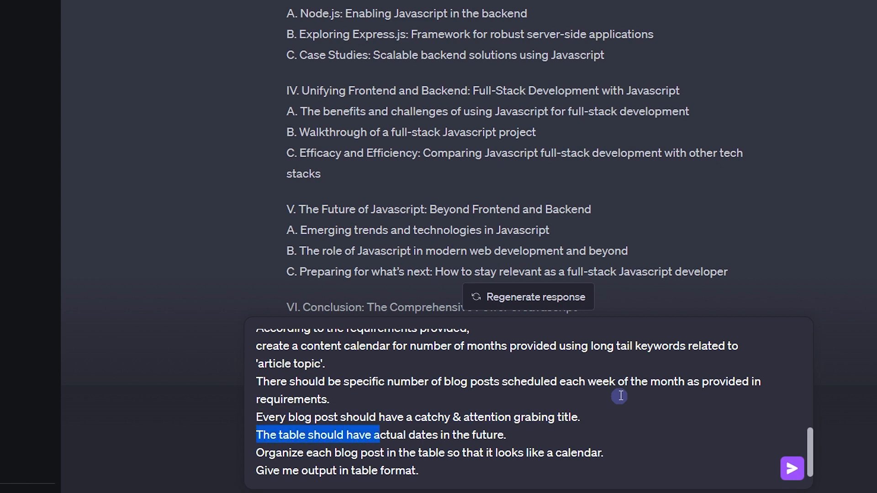
pyautogui.hotkey('shift', 'End')
# Highlight the instruction 'Organize each blog post in the table so that it looks like a calendar.'
pyautogui.press('Right')
pyautogui.press('Right')
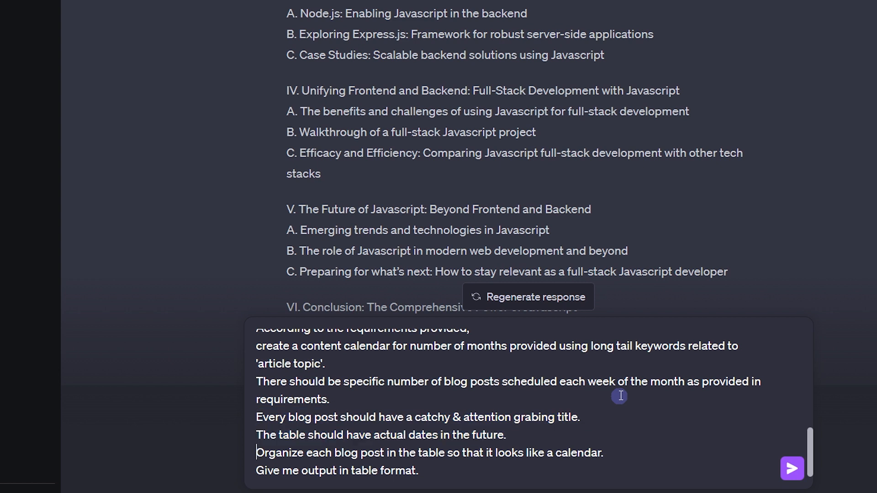
pyautogui.hotkey('shift', 'Right')
pyautogui.hotkey('shift', 'Right')
pyautogui.hotkey('shift', 'Right')
pyautogui.hotkey('shift', 'Right')
pyautogui.hotkey('shift', 'Right')
pyautogui.hotkey('shift', 'Right')
pyautogui.hotkey('shift', 'Right')
pyautogui.hotkey('shift', 'Right')
pyautogui.hotkey('shift', 'Right')
pyautogui.hotkey('shift', 'Right')
pyautogui.hotkey('shift', 'Right')
pyautogui.hotkey('shift', 'Right')
pyautogui.hotkey('shift', 'Right')
pyautogui.hotkey('shift', 'Right')
pyautogui.hotkey('shift', 'Right')
pyautogui.hotkey('shift', 'Right')
pyautogui.hotkey('shift', 'Right')
pyautogui.hotkey('shift', 'Right')
pyautogui.hotkey('shift', 'Right')
pyautogui.hotkey('shift', 'Right')
pyautogui.hotkey('shift', 'Right')
pyautogui.hotkey('shift', 'Right')
pyautogui.hotkey('shift', 'Right')
pyautogui.hotkey('shift', 'Right')
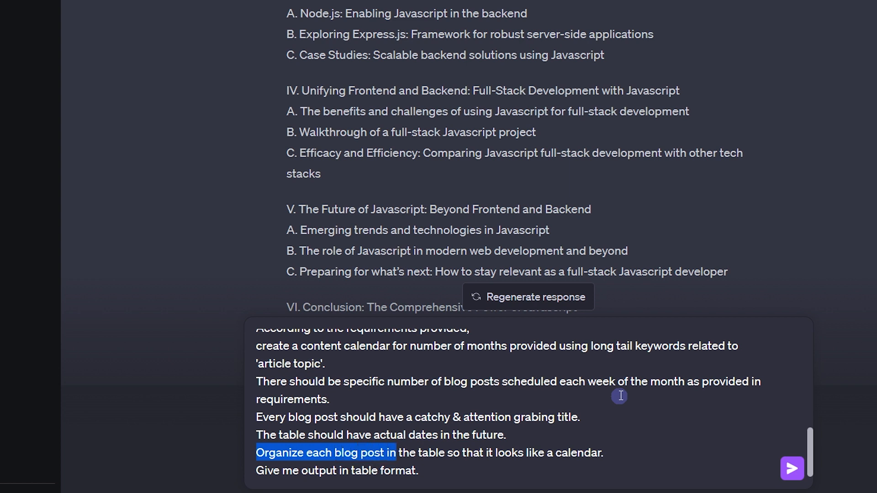
pyautogui.hotkey('shift', 'Right')
pyautogui.hotkey('shift', 'Right')
pyautogui.hotkey('shift', 'Right')
pyautogui.hotkey('shift', 'Right')
pyautogui.hotkey('shift', 'Right')
pyautogui.hotkey('shift', 'Right')
pyautogui.hotkey('shift', 'Right')
pyautogui.hotkey('shift', 'Right')
pyautogui.hotkey('shift', 'Right')
pyautogui.hotkey('shift', 'Right')
pyautogui.hotkey('shift', 'Right')
pyautogui.hotkey('shift', 'Right')
pyautogui.hotkey('shift', 'Right')
pyautogui.hotkey('shift', 'Right')
pyautogui.hotkey('shift', 'Right')
pyautogui.hotkey('shift', 'Right')
pyautogui.hotkey('shift', 'Right')
pyautogui.hotkey('shift', 'Right')
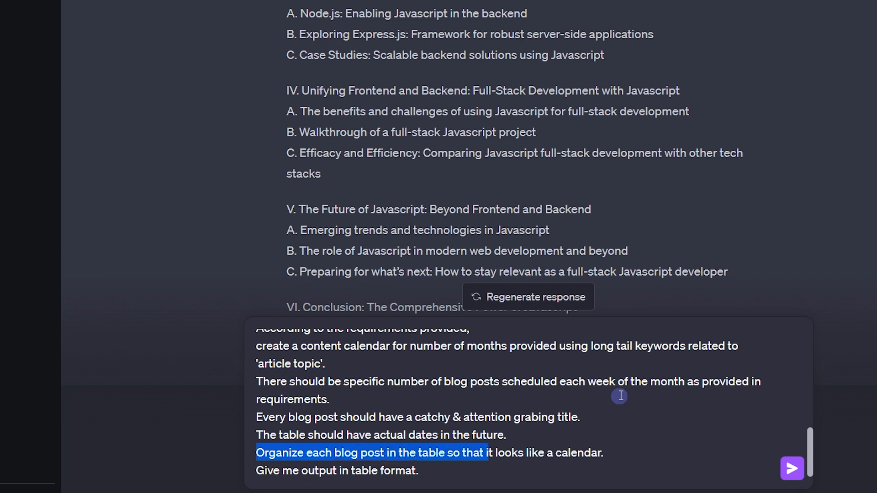
pyautogui.hotkey('shift', 'Right')
pyautogui.hotkey('shift', 'Right')
pyautogui.hotkey('shift', 'Right')
pyautogui.hotkey('shift', 'Right')
pyautogui.hotkey('shift', 'Right')
pyautogui.hotkey('shift', 'Right')
pyautogui.hotkey('shift', 'Right')
pyautogui.hotkey('shift', 'Right')
# Clear the text selection and submit the Javascript content calendar prompt
pyautogui.hotkey('shift', 'Down')
pyautogui.press('Right')
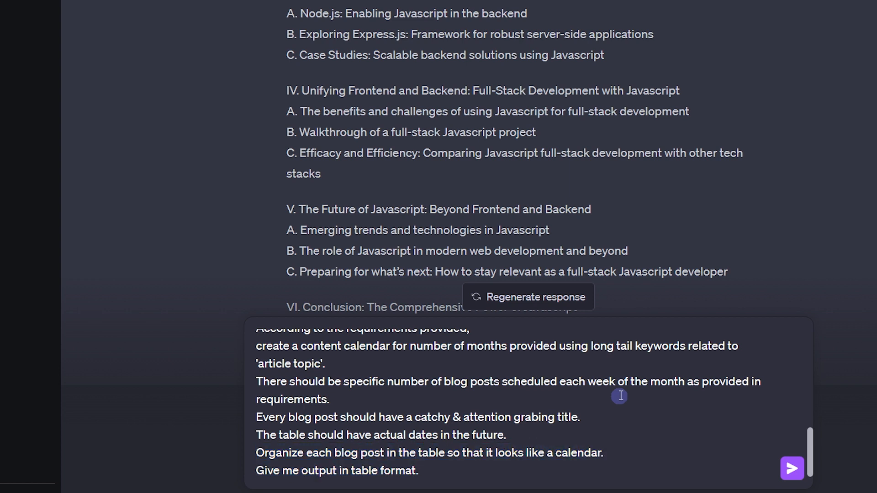
pyautogui.press('Return')
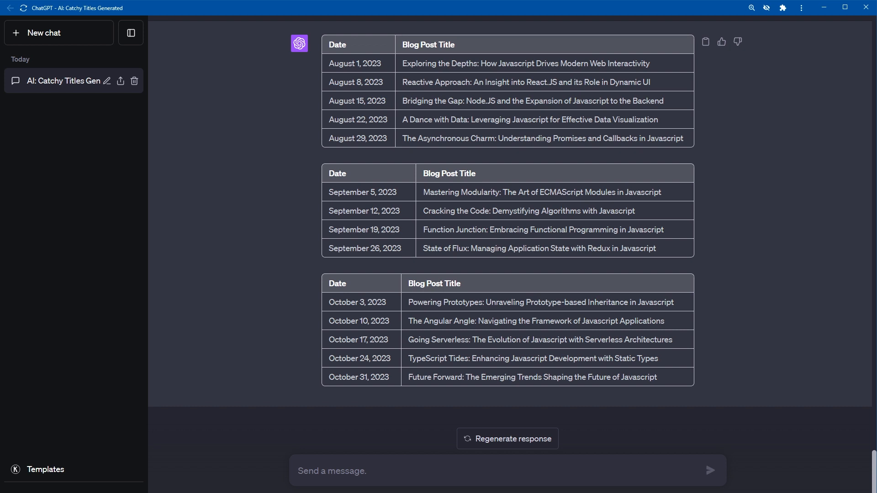
# Review the generated calendar tables, highlighting the first blog post title and its date, August 1, 2023
pyautogui.moveTo(333, 64); pyautogui.dragTo(649, 359)
pyautogui.moveTo(404, 56); pyautogui.dragTo(680, 58)
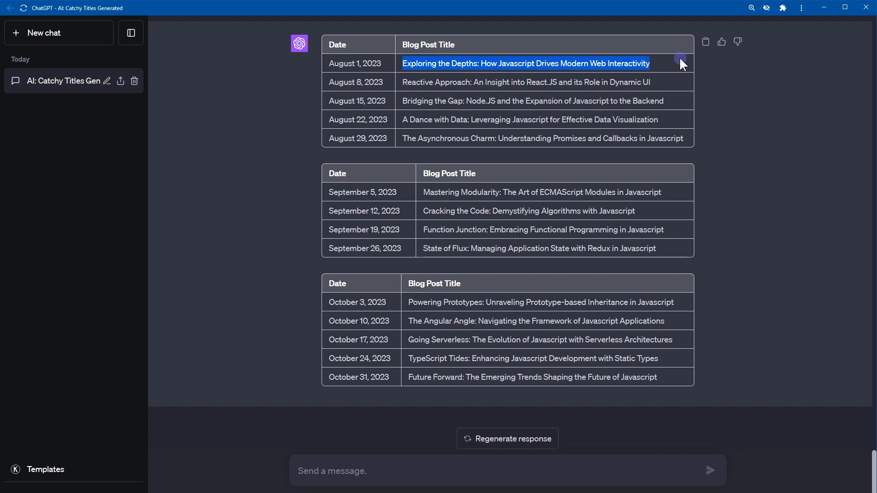
pyautogui.moveTo(384, 63); pyautogui.dragTo(325, 60)
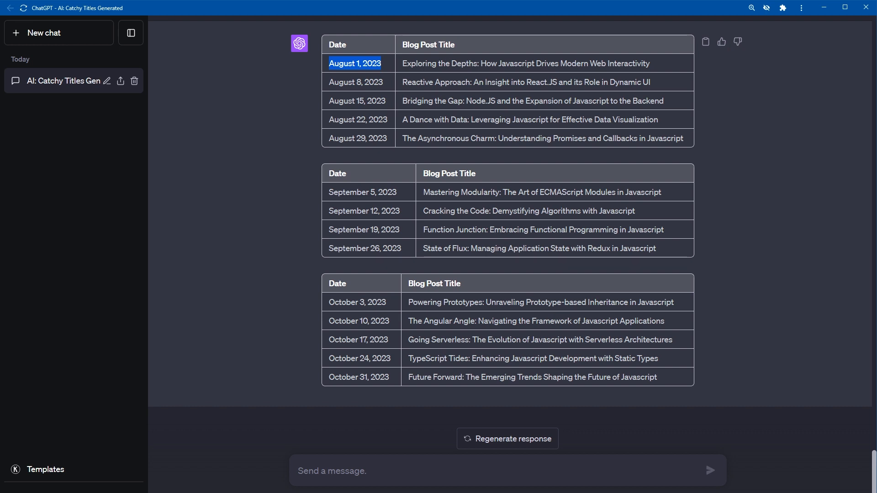
# Start a new prompt with rules to ignore previous instructions, use no enclosing characters, not self reference and not explain
pyautogui.click(624, 483)
pyautogui.write('Ignore all previous instructions. Do not use single quotes, double quotes or any other enclosing characters. Do not self reference. Do not explain what you are doing.')
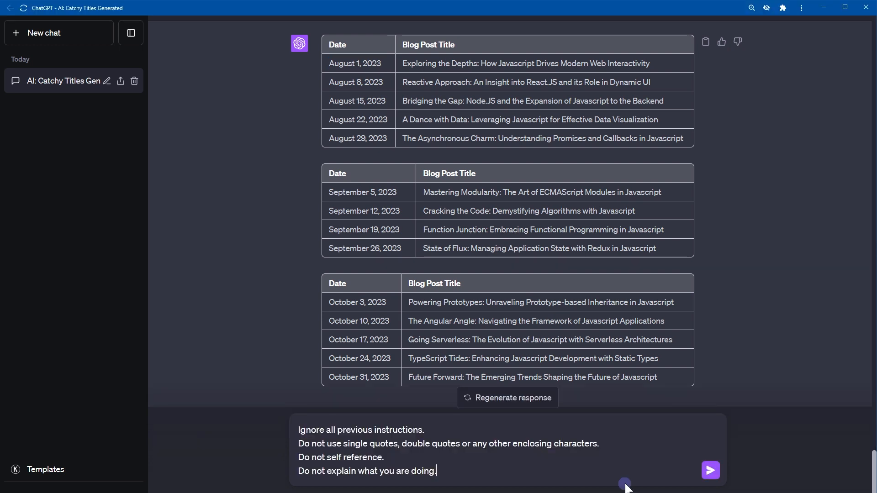
# Add Professional, Academic, English, 10-FAQ requirements for 'Web Development Company Named WebStylePress', plus market research expert instructions requesting frequently asked questions in table form
pyautogui.hotkey('shift', 'Return')
pyautogui.hotkey('shift', 'Return')
pyautogui.write("Requirements: Tone of voice: Professional Writing style: Academic Language: English Number of FAQs: 10 Topic: 'Web Development Company Named WebStylePress'  Instructions: You are a market research expert who is an expert at generating questions for topics. According to the requirements provided, Generate most frequently asked questions on the topic provided. Generate response in table form.")
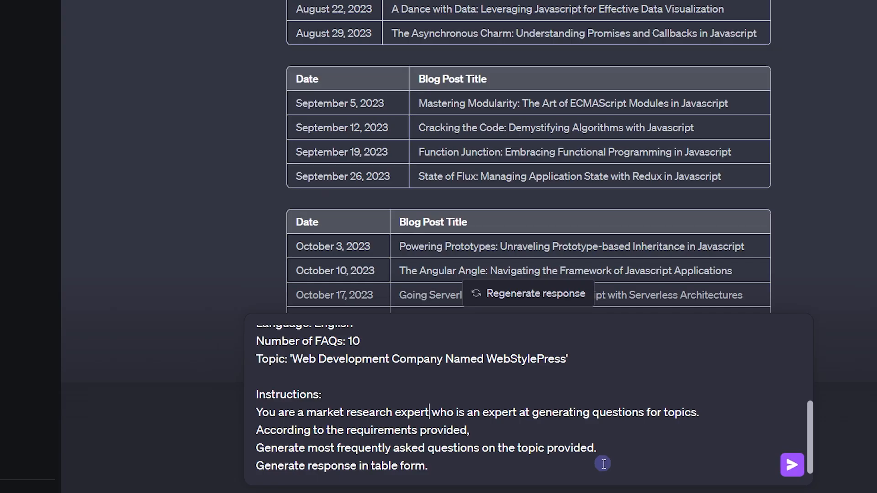
# Highlight the instruction 'You are a market research expert who is an expert at generating questions for topics.'
pyautogui.hotkey('shift', 'Right')
pyautogui.hotkey('shift', 'Right')
pyautogui.hotkey('shift', 'Right')
pyautogui.hotkey('shift', 'Right')
pyautogui.hotkey('shift', 'Right')
pyautogui.hotkey('shift', 'Right')
pyautogui.hotkey('shift', 'Right')
pyautogui.hotkey('shift', 'Right')
pyautogui.hotkey('shift', 'Right')
pyautogui.hotkey('shift', 'Right')
pyautogui.hotkey('shift', 'Right')
pyautogui.hotkey('shift', 'Right')
pyautogui.hotkey('shift', 'Right')
pyautogui.hotkey('shift', 'Right')
pyautogui.hotkey('shift', 'Right')
pyautogui.hotkey('shift', 'Right')
pyautogui.hotkey('shift', 'Right')
pyautogui.hotkey('shift', 'Right')
pyautogui.hotkey('shift', 'Right')
pyautogui.hotkey('shift', 'Right')
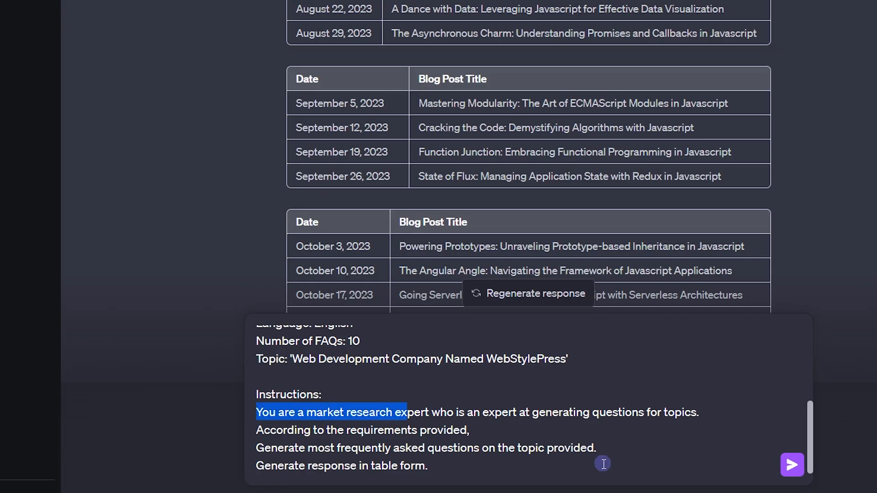
pyautogui.hotkey('shift', 'Right')
pyautogui.hotkey('shift', 'Right')
pyautogui.hotkey('shift', 'Right')
pyautogui.hotkey('shift', 'Right')
pyautogui.hotkey('shift', 'Right')
pyautogui.hotkey('shift', 'Right')
pyautogui.hotkey('shift', 'Right')
pyautogui.hotkey('shift', 'Right')
pyautogui.hotkey('shift', 'Right')
pyautogui.hotkey('shift', 'Right')
pyautogui.hotkey('shift', 'Right')
pyautogui.hotkey('shift', 'Right')
pyautogui.hotkey('shift', 'Right')
pyautogui.hotkey('shift', 'End')
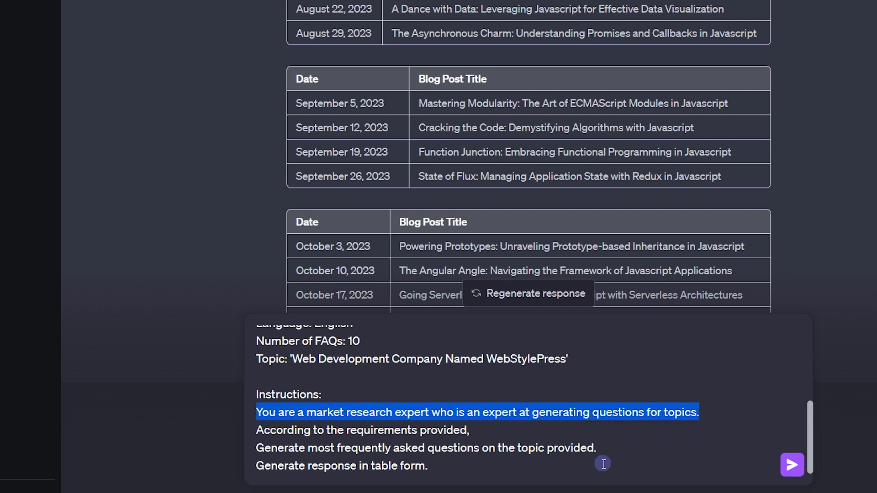
# Highlight the instruction line 'According to the requirements provided,' in the FAQ prompt
pyautogui.press('Left')
pyautogui.press('Down')
pyautogui.hotkey('shift', 'End')
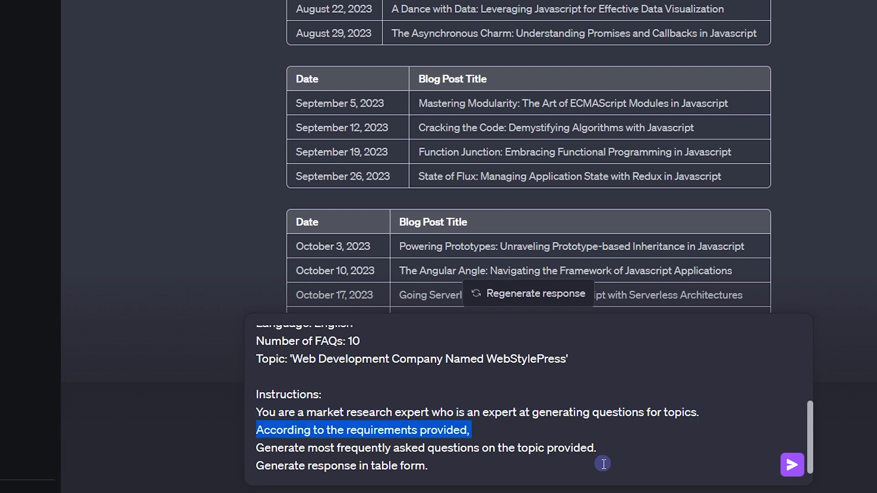
# Highlight the instruction 'Generate most frequently asked questions on the topic provided.'
pyautogui.press('Left')
pyautogui.press('Down')
pyautogui.hotkey('shift', 'Right')
pyautogui.hotkey('shift', 'Right')
pyautogui.hotkey('shift', 'Right')
pyautogui.hotkey('shift', 'Right')
pyautogui.hotkey('shift', 'Right')
pyautogui.hotkey('shift', 'Right')
pyautogui.hotkey('shift', 'Right')
pyautogui.hotkey('shift', 'Right')
pyautogui.hotkey('shift', 'Right')
pyautogui.hotkey('shift', 'Right')
pyautogui.hotkey('shift', 'Right')
pyautogui.hotkey('shift', 'Right')
pyautogui.hotkey('shift', 'Right')
pyautogui.hotkey('shift', 'Right')
pyautogui.hotkey('shift', 'Right')
pyautogui.hotkey('shift', 'Right')
pyautogui.hotkey('shift', 'Right')
pyautogui.hotkey('shift', 'Right')
pyautogui.hotkey('shift', 'Right')
pyautogui.hotkey('shift', 'Right')
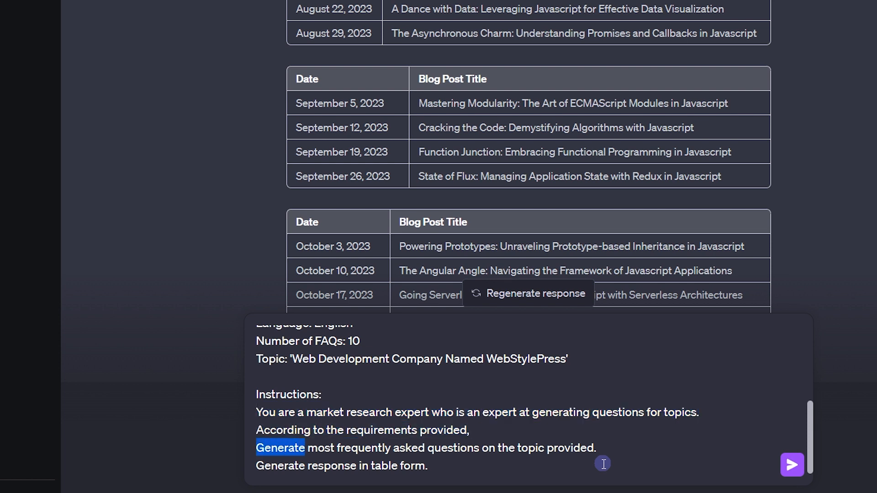
pyautogui.hotkey('shift', 'Right')
pyautogui.hotkey('shift', 'Right')
pyautogui.hotkey('shift', 'Right')
pyautogui.hotkey('shift', 'Right')
pyautogui.hotkey('shift', 'Right')
pyautogui.hotkey('shift', 'Right')
pyautogui.hotkey('shift', 'Right')
pyautogui.hotkey('shift', 'Right')
pyautogui.hotkey('shift', 'Right')
pyautogui.hotkey('shift', 'Right')
pyautogui.hotkey('shift', 'Right')
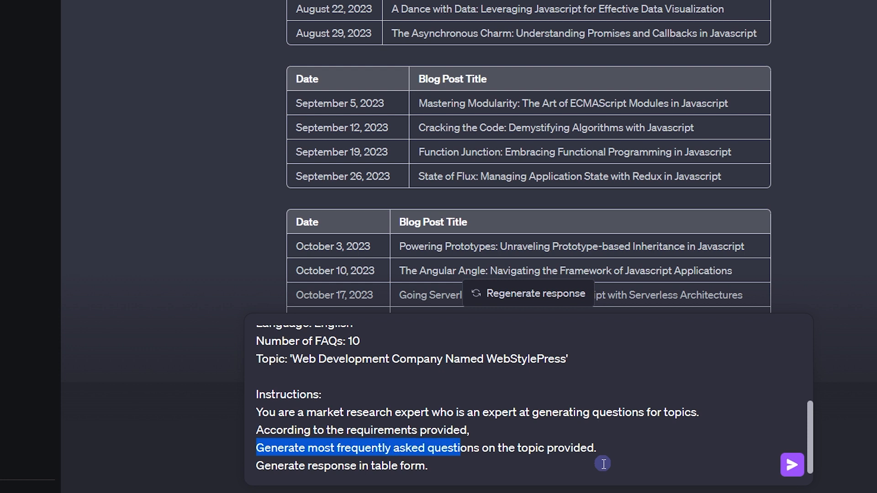
pyautogui.hotkey('shift', 'End')
# Highlight the instruction 'Generate response in table form.' at the end of the FAQ prompt
pyautogui.press('Left')
pyautogui.press('Down')
pyautogui.hotkey('shift', 'Right')
pyautogui.hotkey('shift', 'Right')
pyautogui.hotkey('shift', 'Right')
pyautogui.hotkey('shift', 'Right')
pyautogui.hotkey('shift', 'Right')
pyautogui.hotkey('shift', 'Right')
pyautogui.hotkey('shift', 'Right')
pyautogui.hotkey('shift', 'Right')
pyautogui.hotkey('shift', 'Right')
pyautogui.hotkey('shift', 'Right')
pyautogui.hotkey('shift', 'Right')
pyautogui.hotkey('shift', 'Right')
pyautogui.hotkey('shift', 'Right')
pyautogui.hotkey('shift', 'Right')
pyautogui.hotkey('shift', 'Right')
pyautogui.hotkey('shift', 'Right')
pyautogui.hotkey('shift', 'Right')
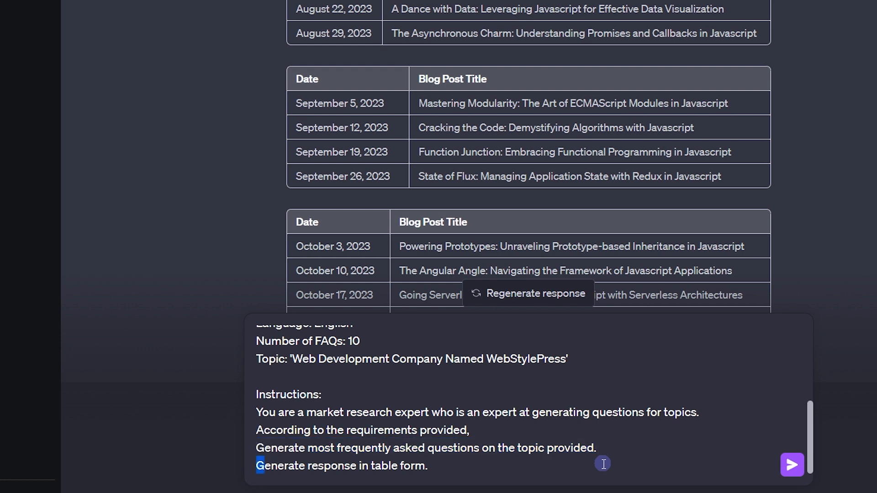
# Submit the WebStylePress FAQ prompt
pyautogui.press('End')
pyautogui.press('Return')
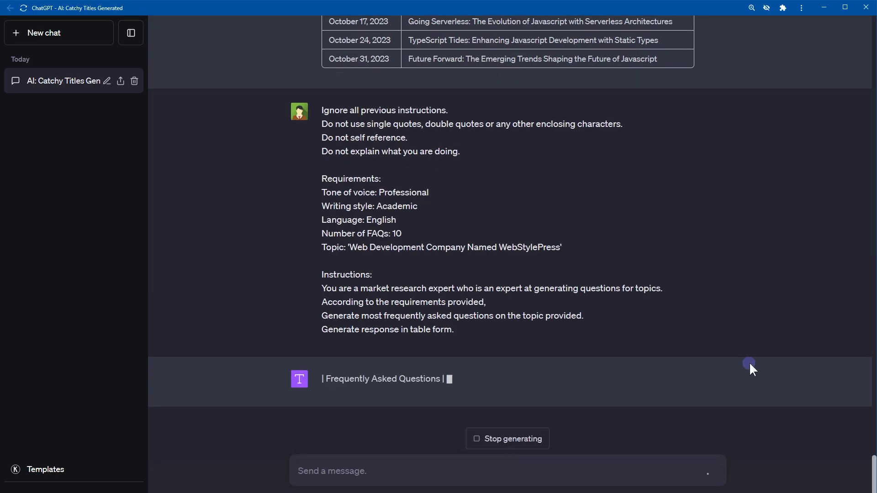
# Review the generated Frequently Asked Questions table, marking words in its opening questions about WebStylePress
pyautogui.doubleClick(410, 300)
pyautogui.click(409, 300)
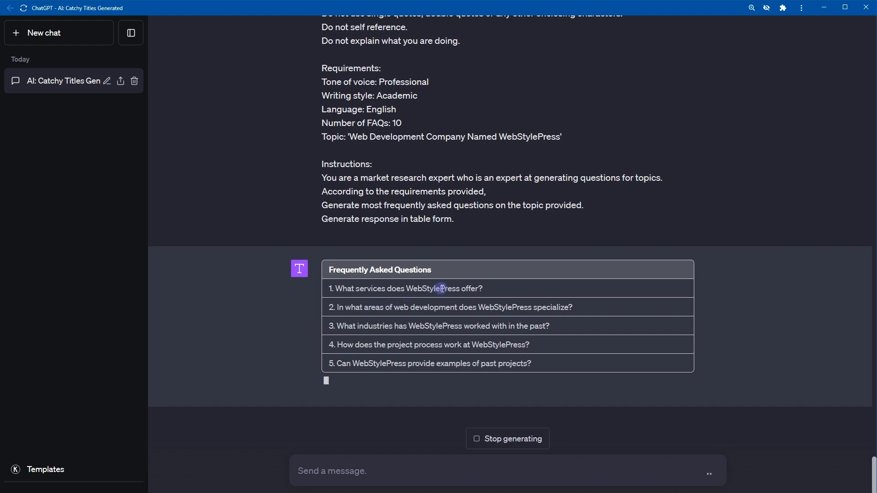
pyautogui.doubleClick(442, 288)
pyautogui.click(452, 284)
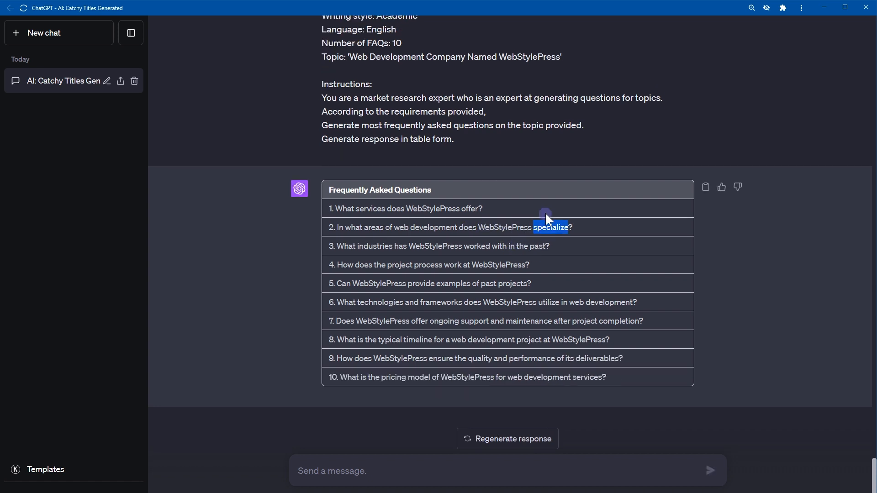
# Review all ten WebStylePress questions in the Frequently Asked Questions table, marking them from the last to the first
pyautogui.moveTo(446, 227); pyautogui.dragTo(540, 352)
pyautogui.click(605, 373)
pyautogui.moveTo(605, 373); pyautogui.dragTo(324, 211)
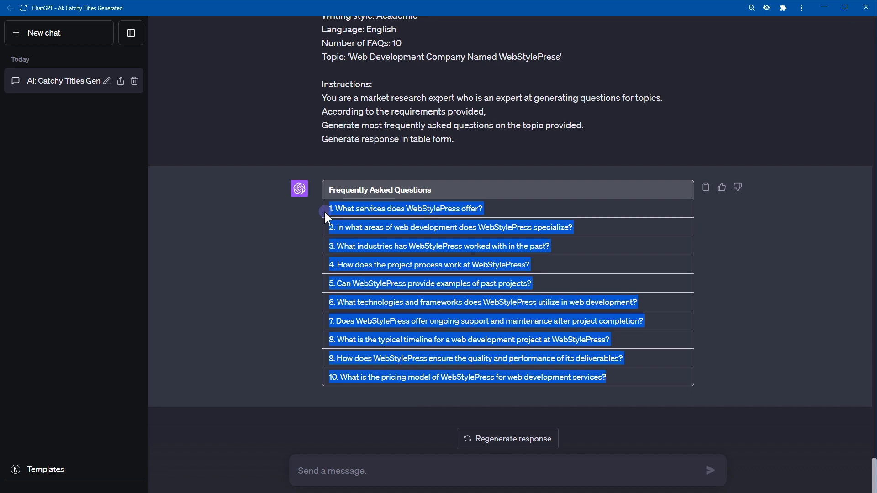
pyautogui.tripleClick(383, 209)
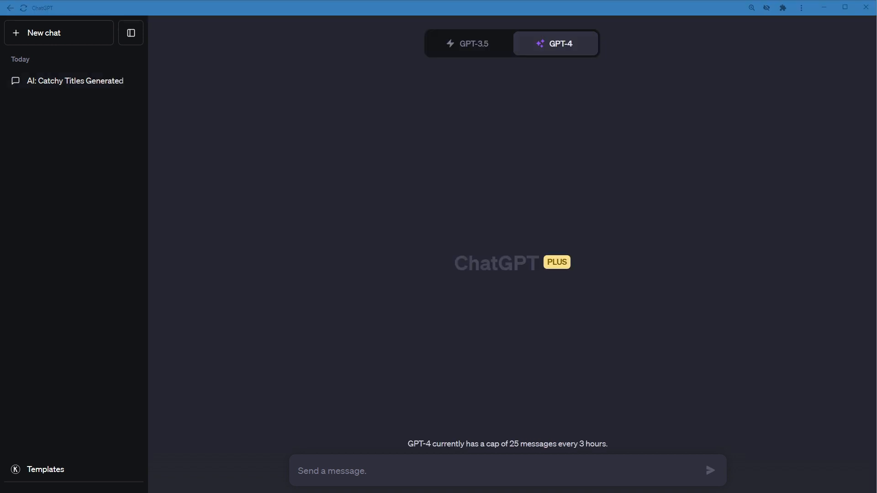
# Begin a prompt in a new GPT-4 chat with rules to ignore previous instructions and avoid enclosing characters, self reference and explanations
pyautogui.click(626, 474)
pyautogui.write('Ignore all previous instructions. Do not use single quotes, double quotes or any other enclosing characters. Do not self reference. Do not explain what you are doing.')
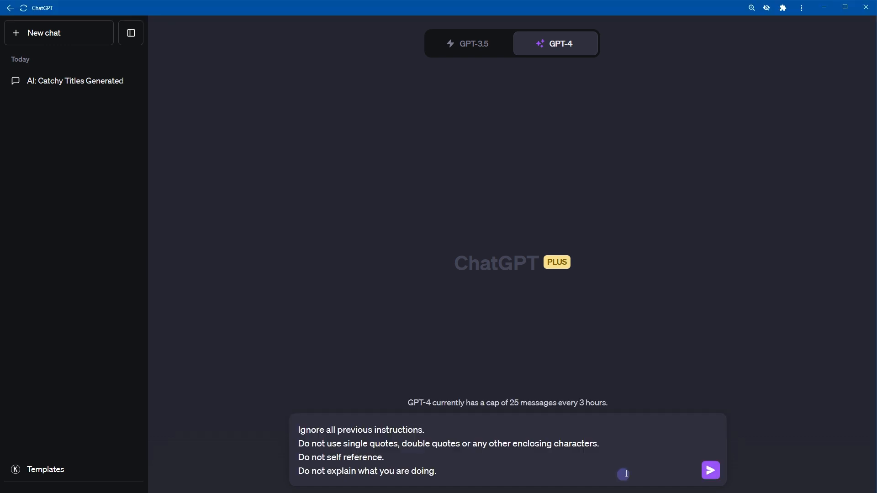
pyautogui.hotkey('shift', 'Up')
pyautogui.hotkey('shift', 'Up')
pyautogui.hotkey('shift', 'Up')
pyautogui.hotkey('shift', 'Home')
pyautogui.click(626, 474)
pyautogui.hotkey('shift', 'Return')
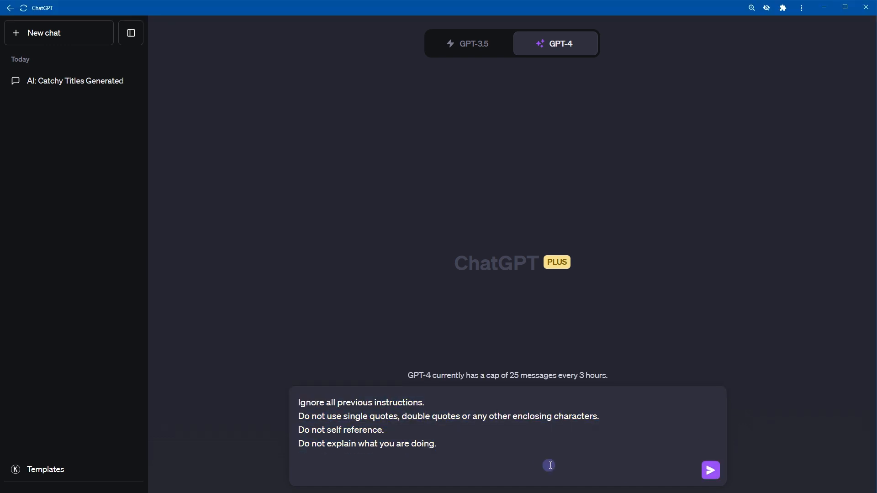
# Add a Requirements section with tone of voice Professional, writing style Academic and language English
pyautogui.write('Requirements: Tone of voice: Professional Writing style: Academic Language: English')
pyautogui.hotkey('shift', 'Up')
pyautogui.hotkey('shift', 'Up')
pyautogui.hotkey('shift', 'Home')
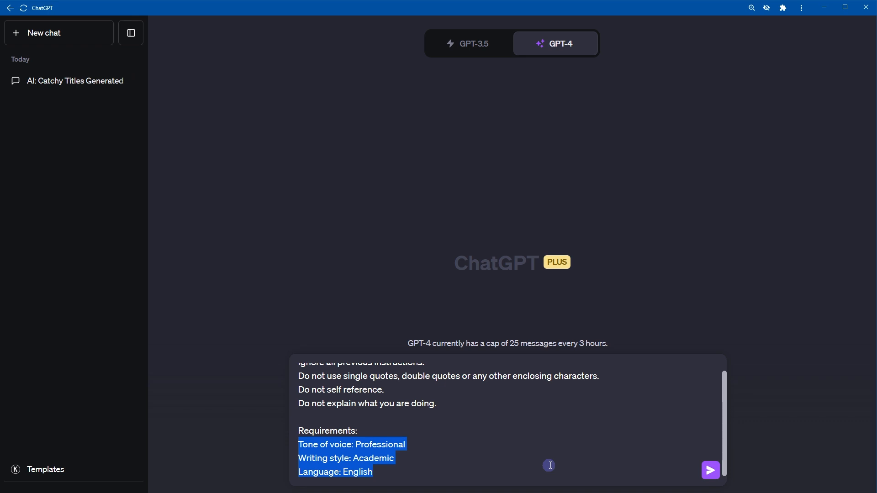
pyautogui.click(550, 466)
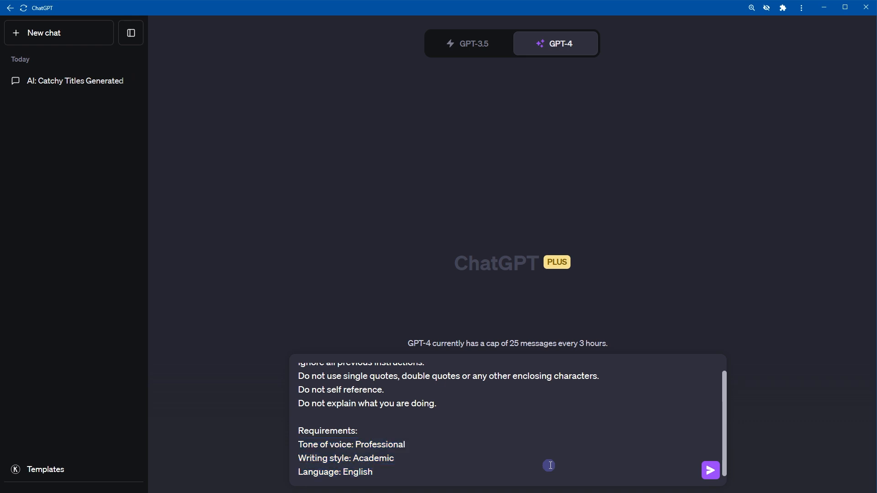
# Add an Instructions section for an expert copywriter to write a catchy outline and headings from the given article, ending with 'Article is as following:'
pyautogui.hotkey('shift', 'Return')
pyautogui.hotkey('shift', 'Return')
pyautogui.write('Instructions: You are an expert copywriter who writes catchy outlines and headings from an article. According to the requirements provided, write catchy outline and headings from given article.  Article is as following:')
pyautogui.hotkey('shift', 'Up')
pyautogui.hotkey('shift', 'Up')
pyautogui.hotkey('shift', 'Up')
pyautogui.hotkey('shift', 'Up')
pyautogui.hotkey('shift', 'Home')
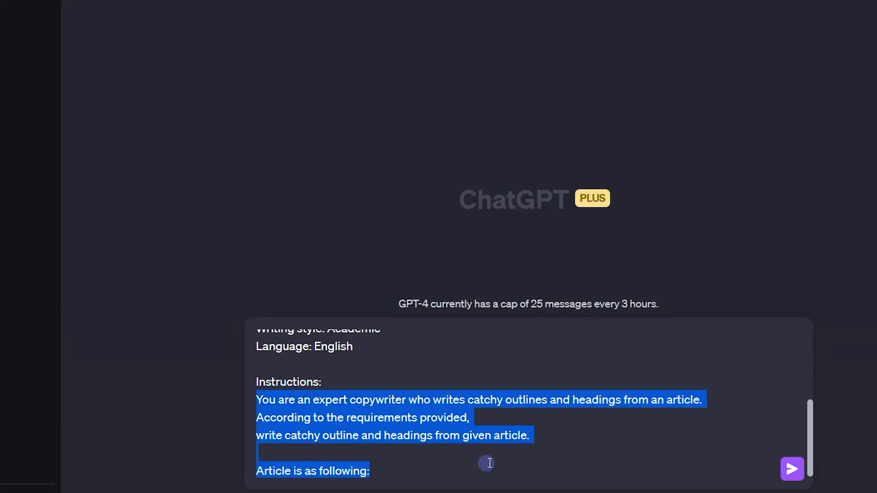
# Read along the expert copywriter role line in the Instructions section
pyautogui.press('Left')
pyautogui.press('Right')
pyautogui.press('Right')
pyautogui.press('Right')
pyautogui.press('Right')
pyautogui.press('Right')
pyautogui.press('Right')
pyautogui.press('Right')
pyautogui.press('Right')
pyautogui.press('Right')
pyautogui.press('Right')
pyautogui.press('Right')
pyautogui.press('Right')
pyautogui.press('Right')
pyautogui.press('Right')
pyautogui.press('Right')
pyautogui.press('Right')
pyautogui.press('Right')
pyautogui.press('Right')
pyautogui.press('Right')
pyautogui.press('Right')
pyautogui.press('Right')
pyautogui.press('Right')
pyautogui.press('Right')
pyautogui.press('Right')
pyautogui.press('Right')
pyautogui.press('Right')
pyautogui.press('Right')
pyautogui.press('Right')
pyautogui.press('Right')
pyautogui.press('Right')
pyautogui.press('Right')
pyautogui.press('Right')
pyautogui.press('Right')
pyautogui.press('Right')
pyautogui.press('Right')
pyautogui.press('Right')
pyautogui.press('Right')
pyautogui.press('Right')
pyautogui.press('Right')
pyautogui.press('Right')
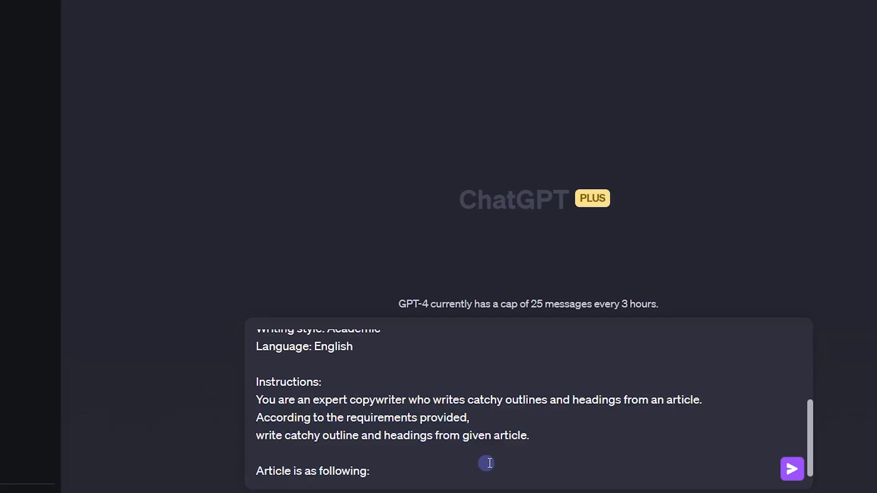
# Highlight the instruction lines 'According to the requirements provided,' and 'write catchy outline and headings from given article.'
pyautogui.press('Down')
pyautogui.hotkey('shift', 'Home')
pyautogui.press('Left')
pyautogui.press('Down')
pyautogui.hotkey('shift', 'Right')
pyautogui.hotkey('shift', 'Right')
pyautogui.hotkey('shift', 'Right')
pyautogui.hotkey('shift', 'Right')
pyautogui.hotkey('shift', 'Right')
pyautogui.hotkey('shift', 'Right')
pyautogui.hotkey('shift', 'Right')
pyautogui.hotkey('shift', 'Right')
pyautogui.hotkey('shift', 'Right')
pyautogui.hotkey('shift', 'Right')
pyautogui.hotkey('shift', 'Right')
pyautogui.hotkey('shift', 'Right')
pyautogui.hotkey('shift', 'Right')
pyautogui.hotkey('shift', 'Right')
pyautogui.hotkey('shift', 'Right')
pyautogui.hotkey('shift', 'Right')
pyautogui.hotkey('shift', 'Right')
pyautogui.hotkey('shift', 'Right')
pyautogui.hotkey('shift', 'Right')
pyautogui.hotkey('shift', 'Right')
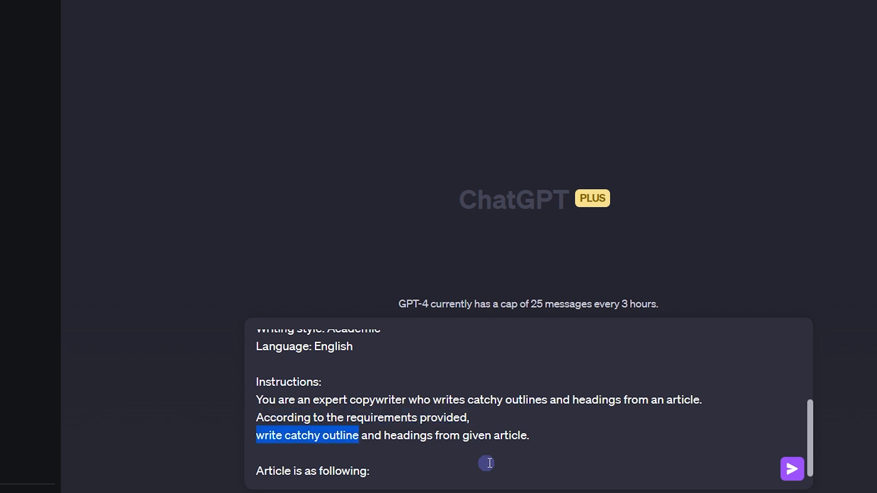
pyautogui.hotkey('shift', 'End')
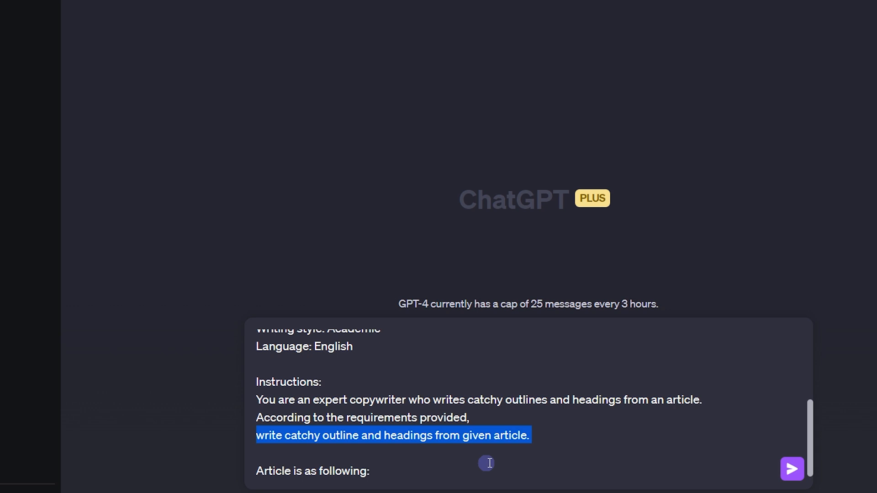
# Insert the article about WordPress as a Content Management System directly below 'Article is as following:' and submit the prompt
pyautogui.press('Down')
pyautogui.press('Down')
pyautogui.press('End')
pyautogui.press('Return')
pyautogui.press('Return')
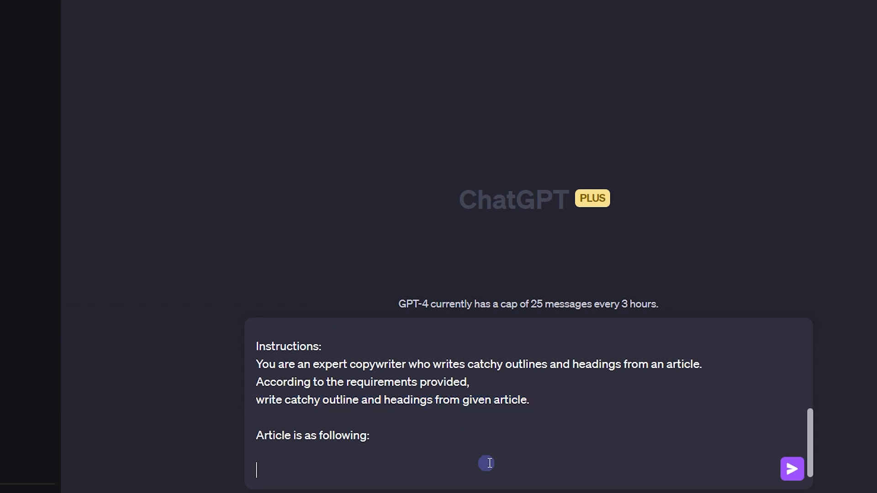
pyautogui.press('BackSpace')
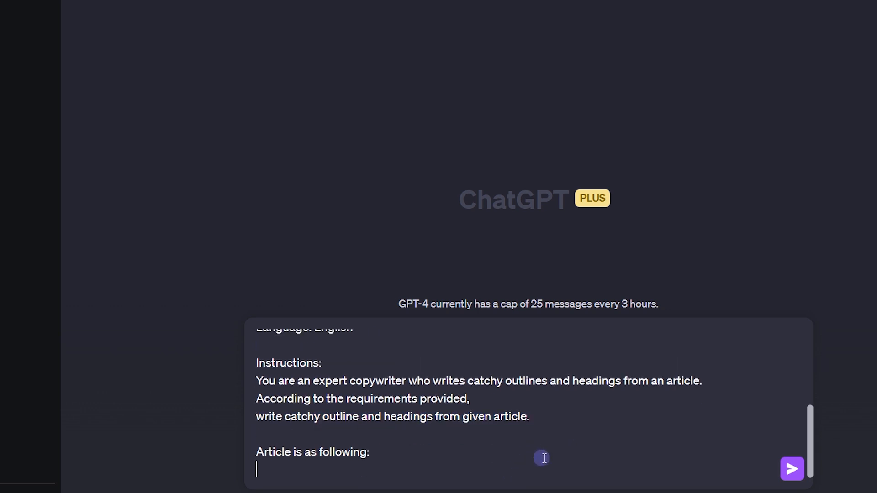
pyautogui.write("WordPress is a powerful Content Management System (CMS) that allows users to create and manage websites with little or no coding knowledge. Originally designed as a blogging platform, WordPress has grown to become the most popular CMS worldwide, thanks to its flexibility and user-friendly interface.  WordPress, at its core, is open-source software, meaning that it's free for anyone to download, use, and modify. This contributes to its vast repository of plugins, themes, and integrations which enhance its capabilities. WordPress is a CMS that gives you the tools to create anything from a simple blog to a comprehensive e-commerce website. Its versatility is backed by its community of developers constantly improving and expanding the platform.  With WordPress, managing content is easy and straightforward. The platform supports a variety of media types, from text and images to video and audio files. It provides an intuitive, user-friendly dashboard from which users can edit, update, and publish their content. Moreover, it allows for easy organization of content into categories and tags, providing smooth navigation for site visitors.  While WordPress made its name as a blogging platform, it has grown beyond that to become an effective tool for building any type of website. It supports e-commerce platforms with plugins like WooCommerce, allows creating forums with bbPress, and even social networks with BuddyPress. In addition, WordPress is SEO-friendly, mobile responsive, and compatible with the latest web standards, proving its worth as a comprehensive CMS.")
pyautogui.press('Return')
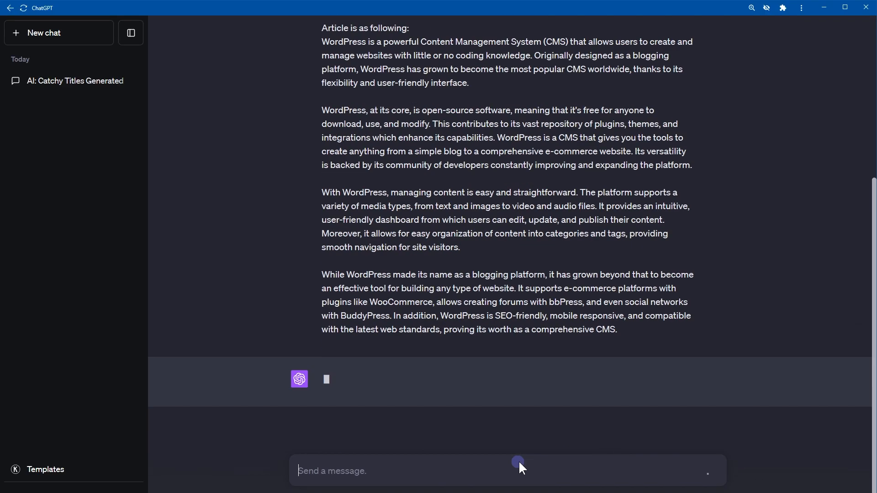
# Look over the submitted prompt from its beginning and examine the outline being generated for the WordPress article
pyautogui.scroll(5, 747, 276)
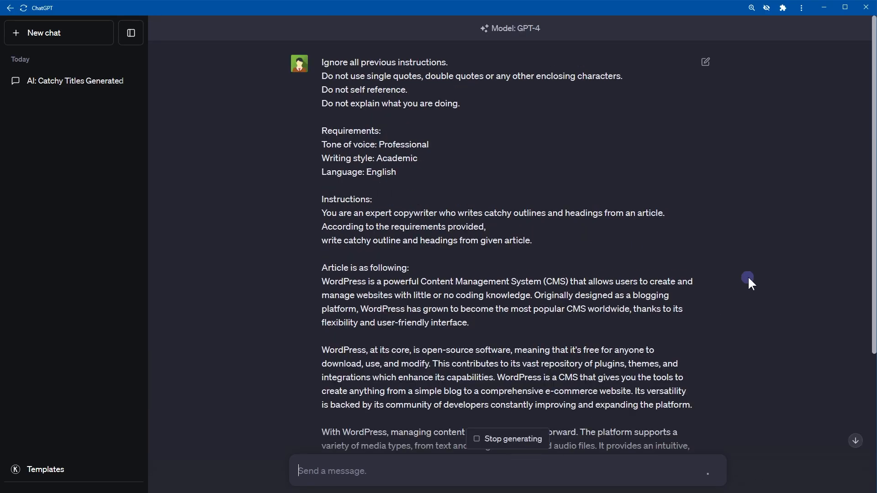
pyautogui.scroll(-6, 748, 278)
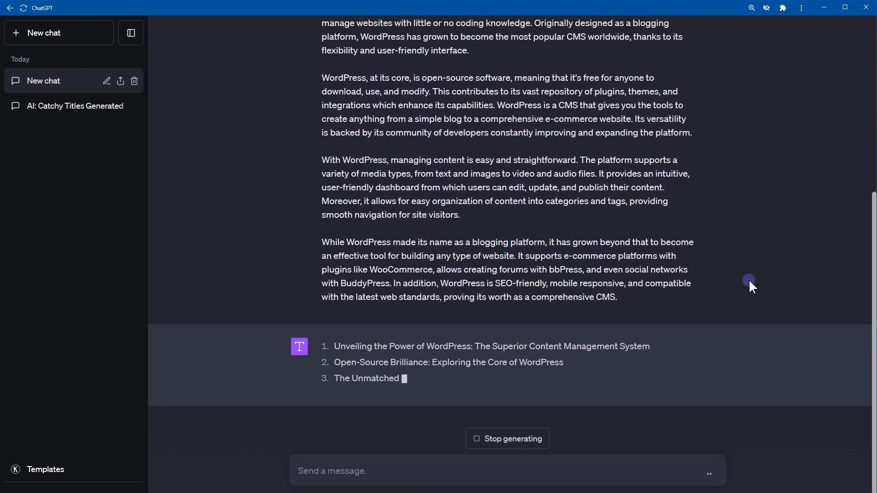